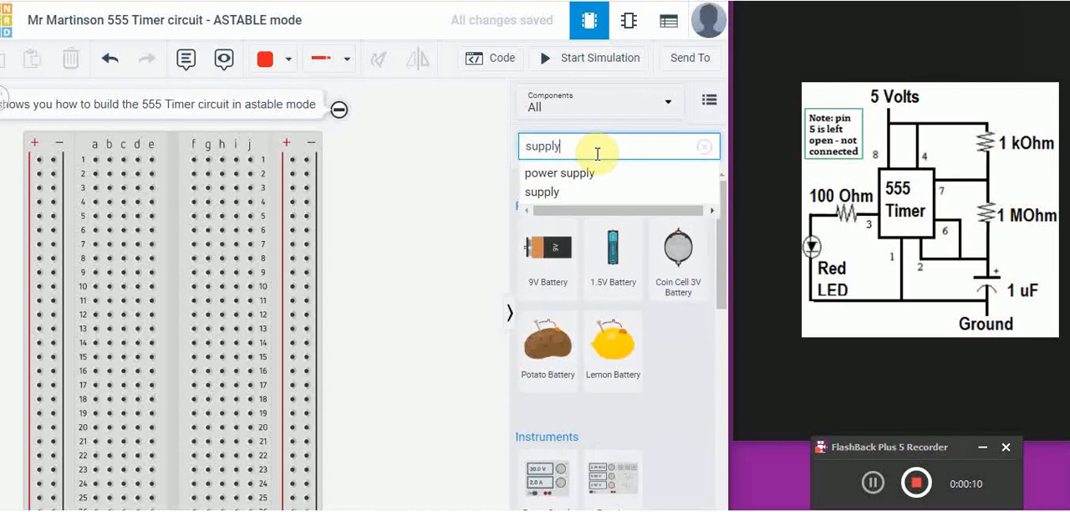
# - Find the Power Supply component, place it beside the breadboard's upper half, and set its voltage to 9
pyautogui.click(595, 173)
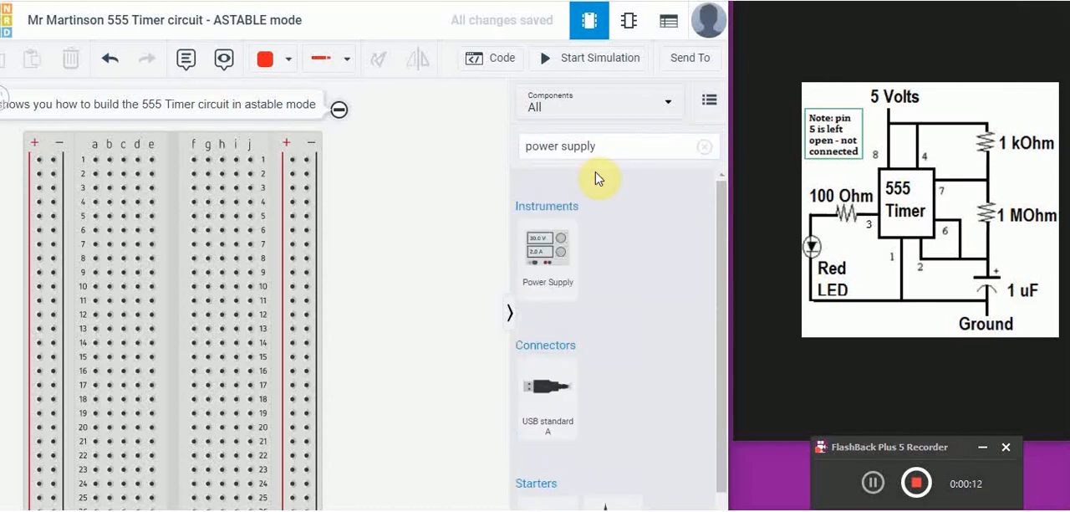
pyautogui.moveTo(544, 265); pyautogui.dragTo(426, 248)
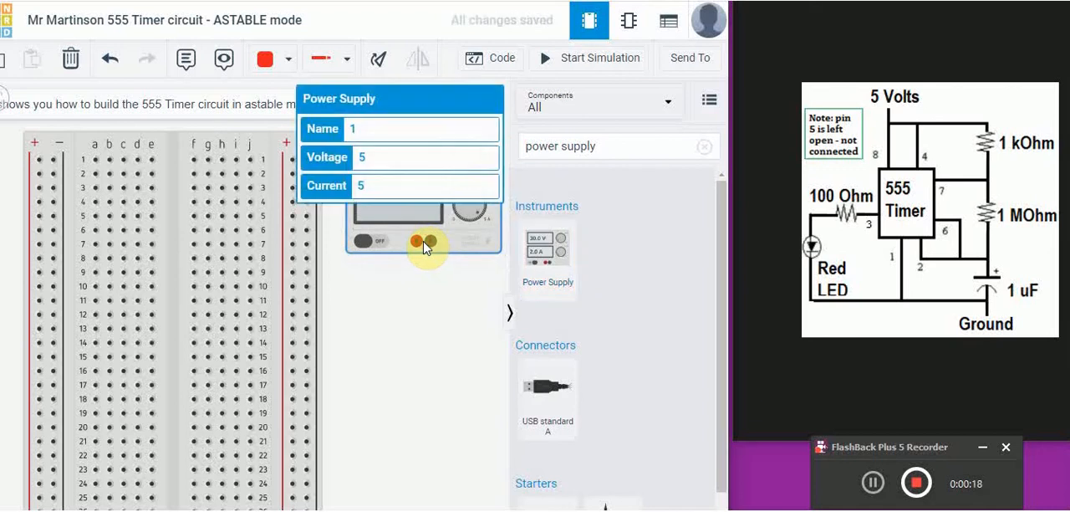
pyautogui.moveTo(369, 156); pyautogui.dragTo(338, 161)
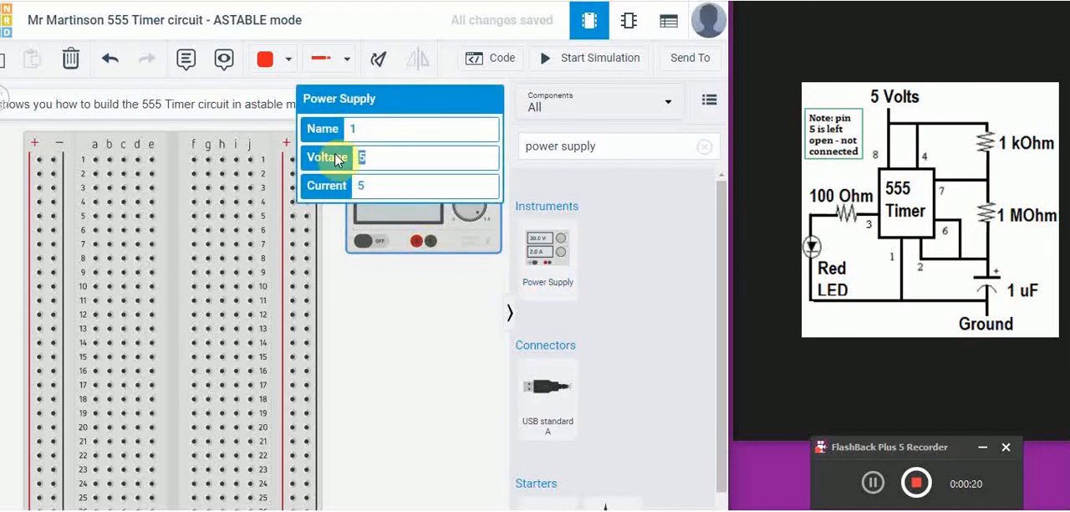
pyautogui.write('9')
pyautogui.press('Return')
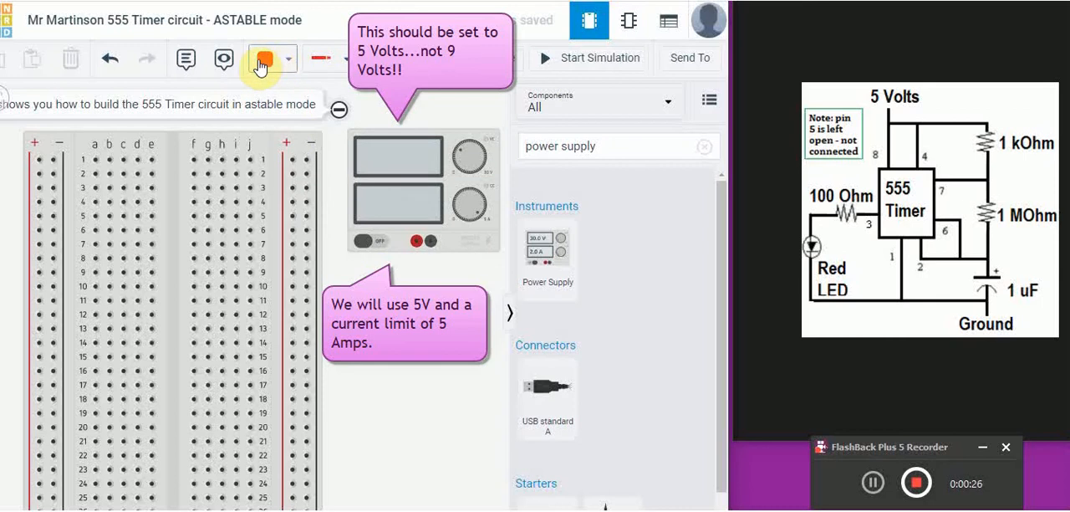
# - Connect the power supply's positive terminal to the adjacent + rail at row 9 with a bent red wire
pyautogui.click(418, 243)
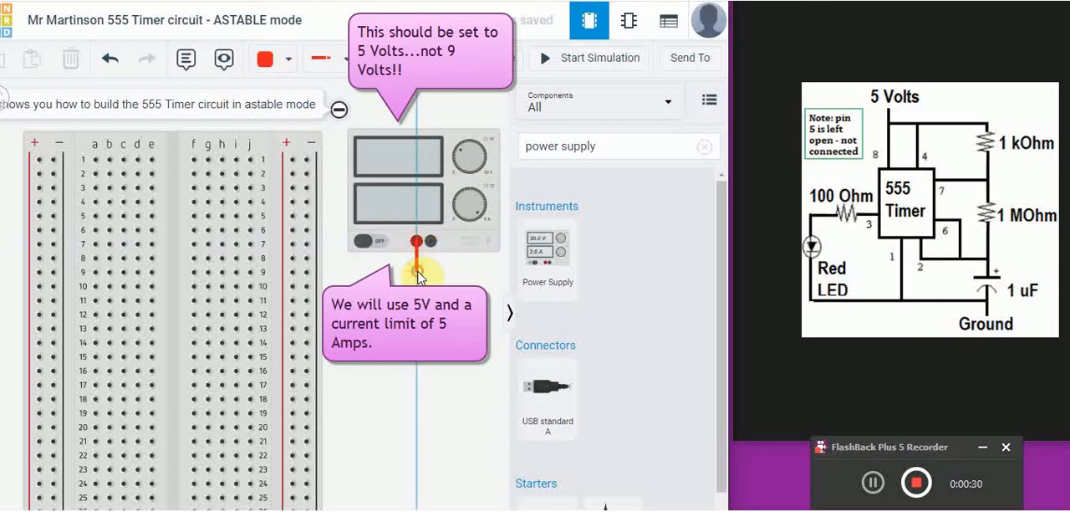
pyautogui.click(294, 273)
pyautogui.click(293, 273)
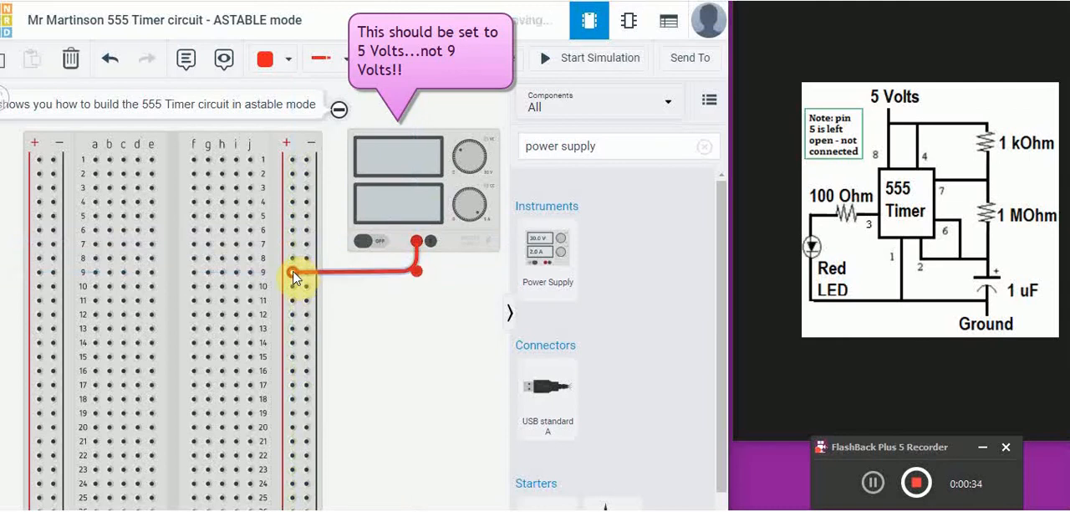
pyautogui.click(287, 60)
pyautogui.click(283, 105)
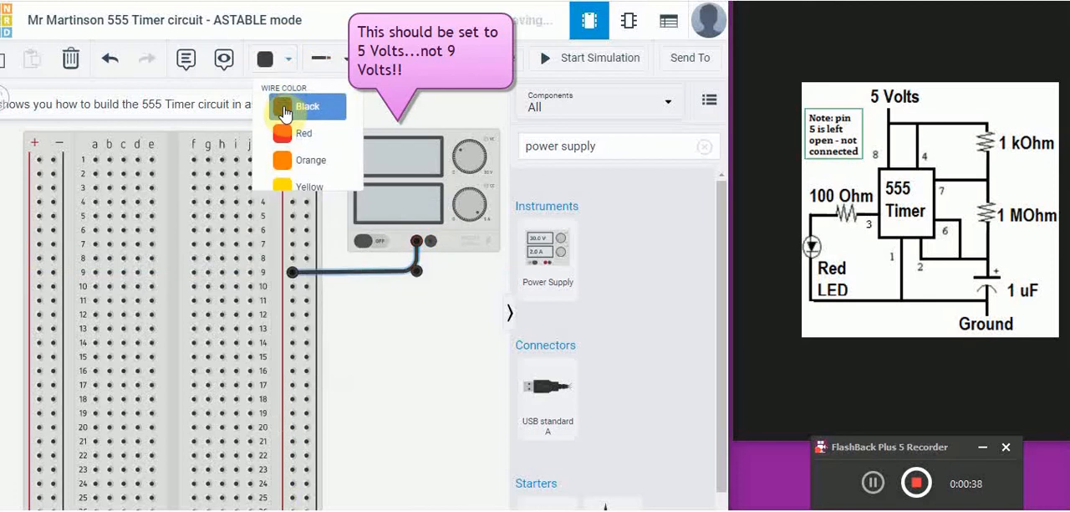
pyautogui.click(285, 59)
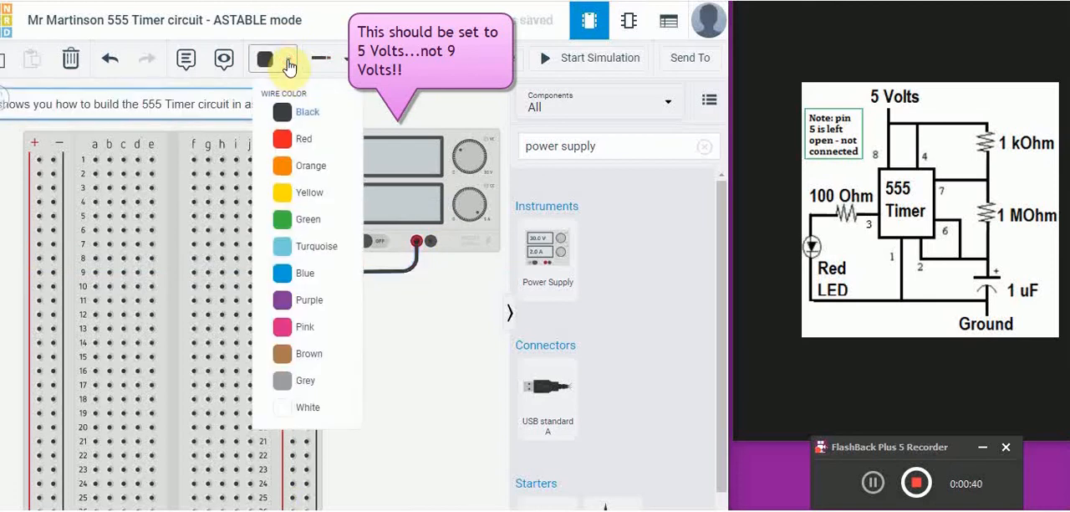
pyautogui.click(284, 138)
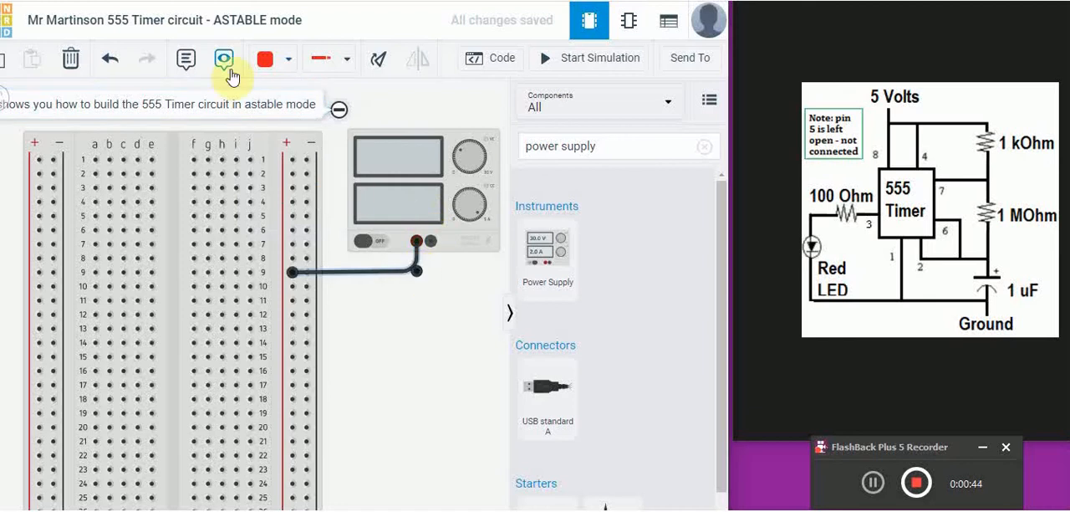
pyautogui.click(265, 62)
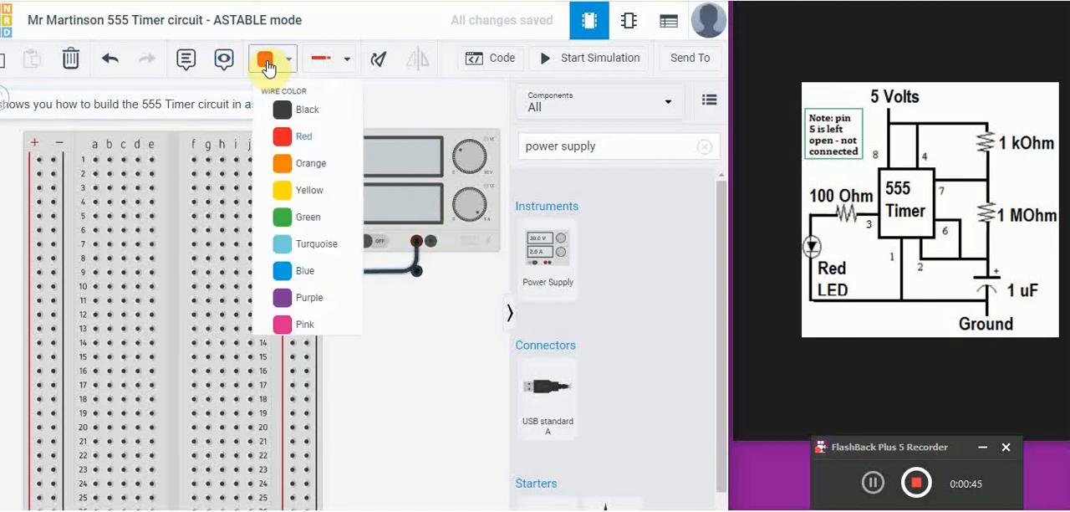
pyautogui.click(287, 136)
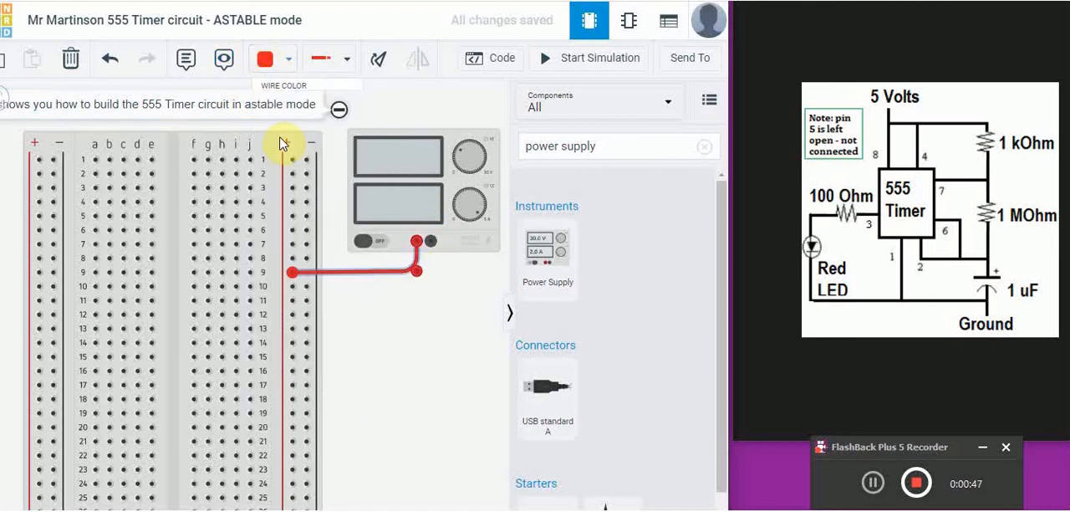
pyautogui.click(454, 270)
# - Connect the power supply's negative terminal to the adjacent - rail at row 11 with a bent wire and colour it black
pyautogui.click(430, 243)
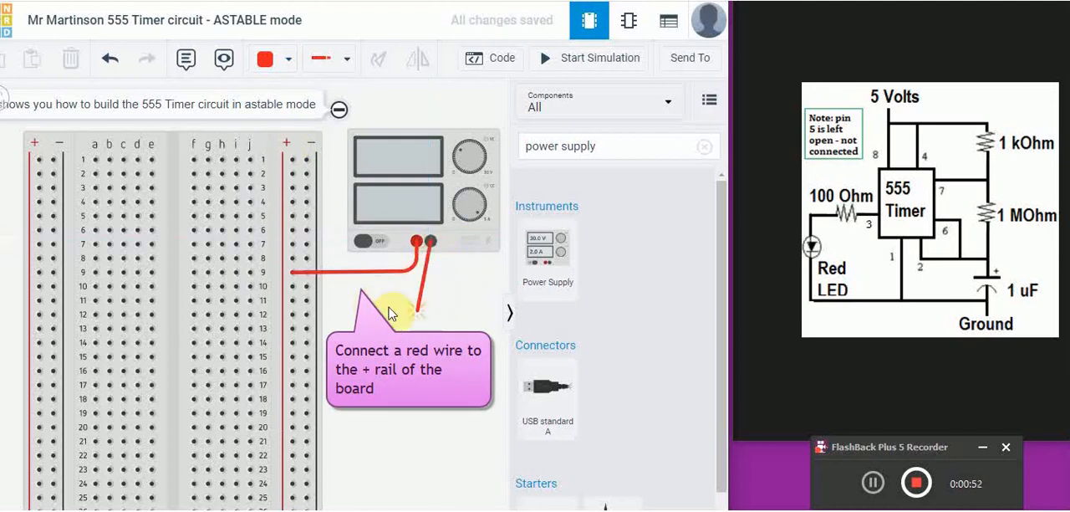
pyautogui.click(430, 303)
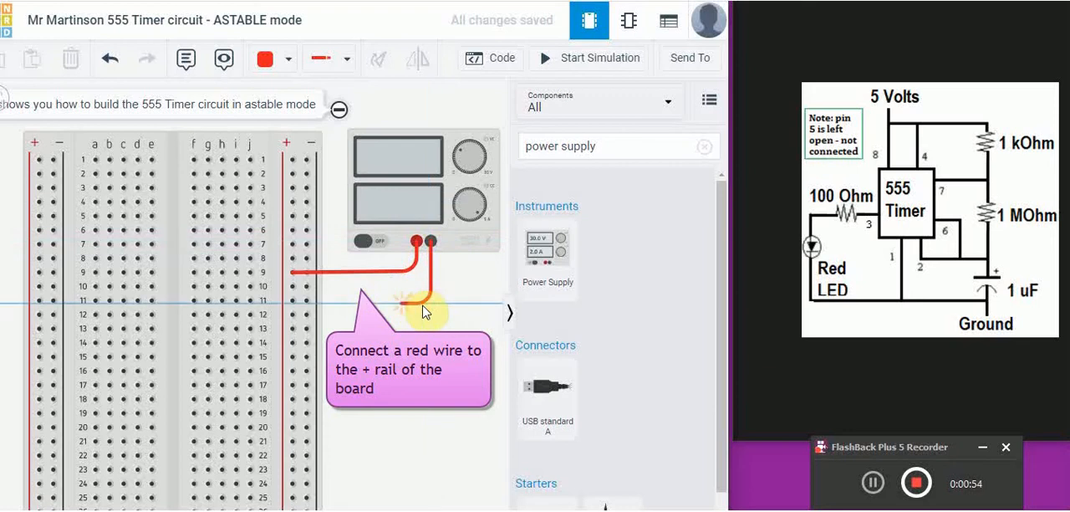
pyautogui.click(310, 304)
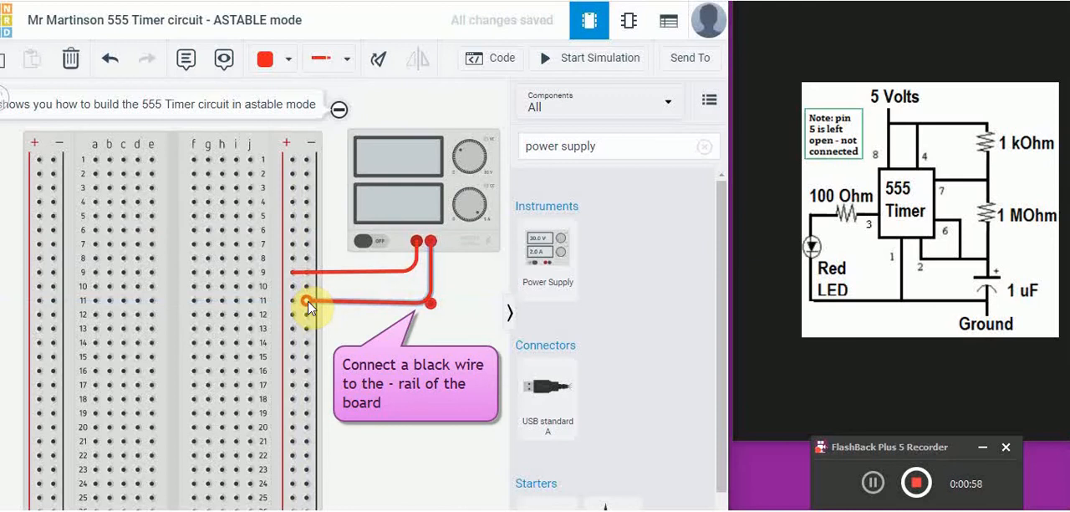
pyautogui.click(279, 65)
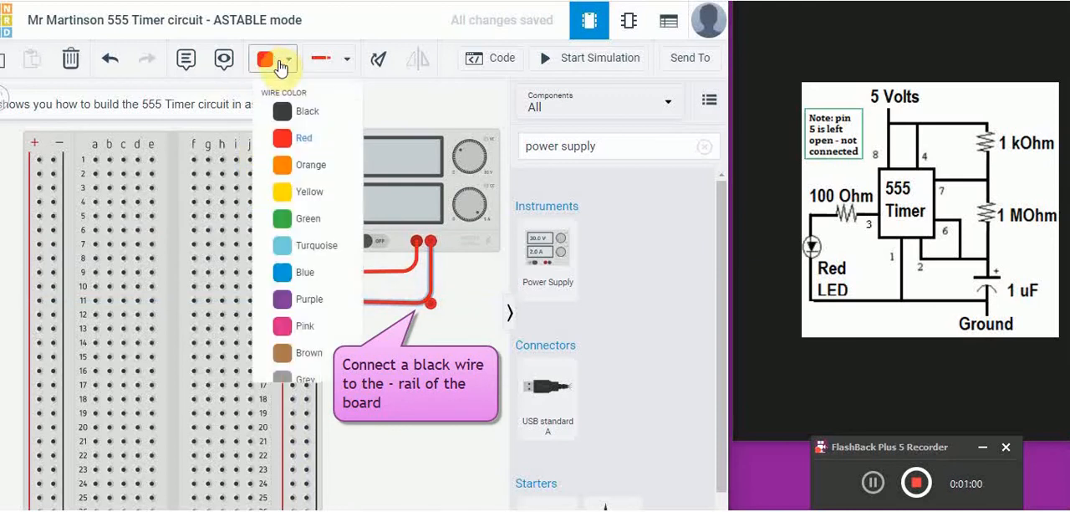
pyautogui.click(280, 111)
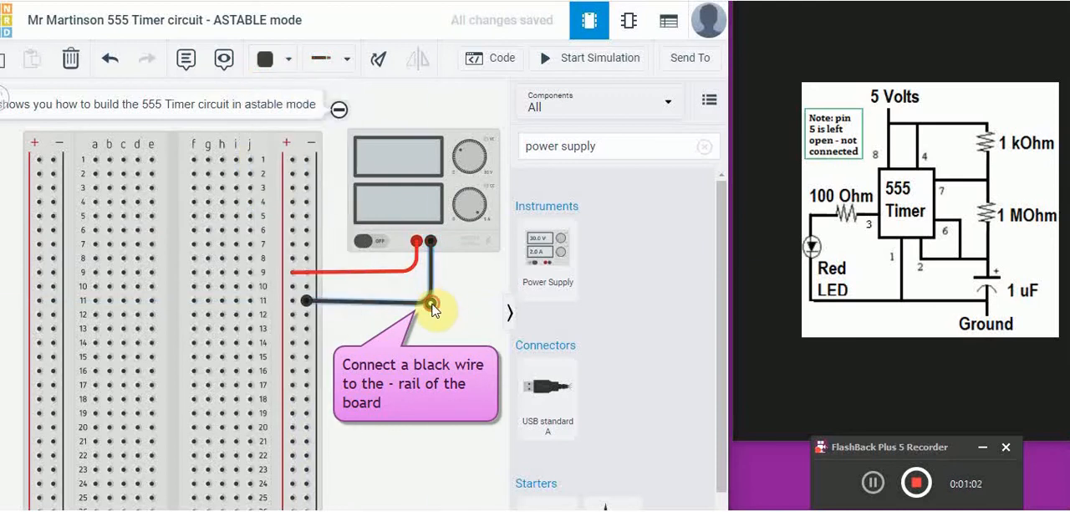
pyautogui.click(451, 328)
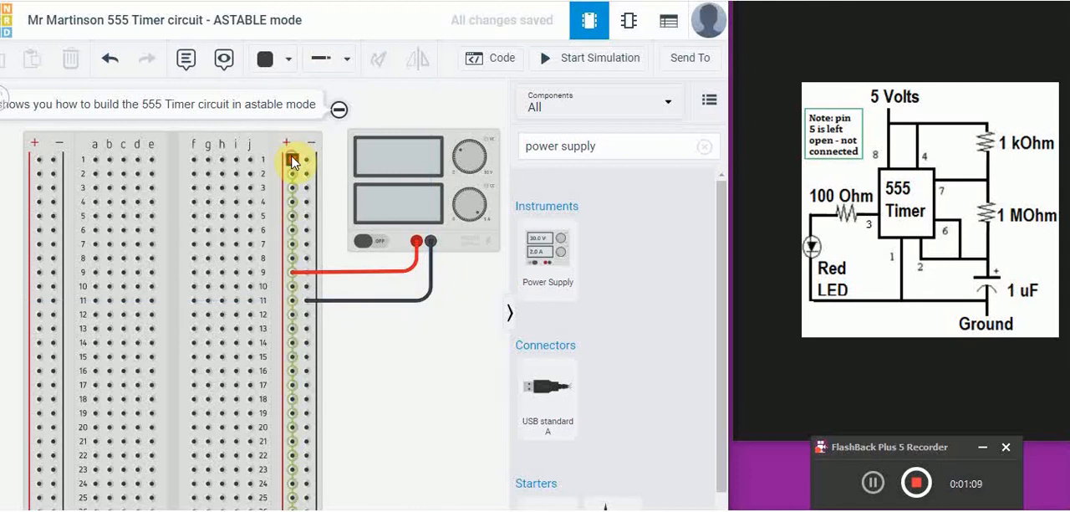
# - Link the + rails on both sides of the breadboard with a red wire across row 1
pyautogui.click(293, 161)
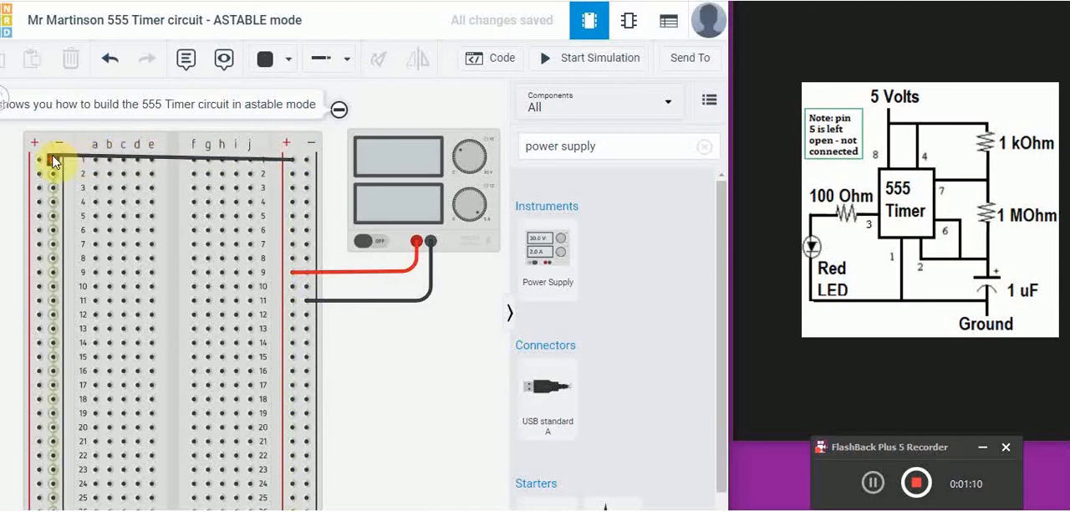
pyautogui.click(37, 162)
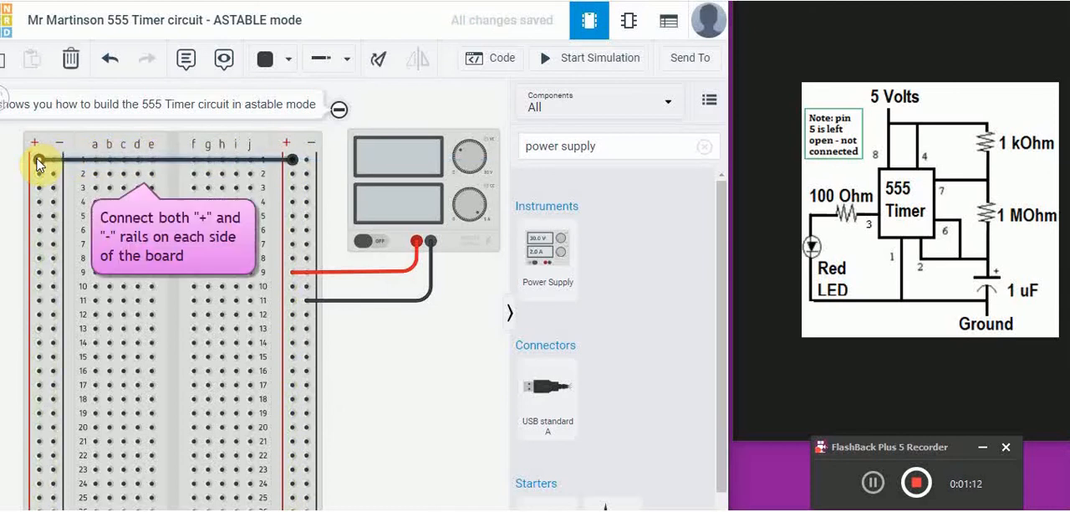
pyautogui.click(282, 63)
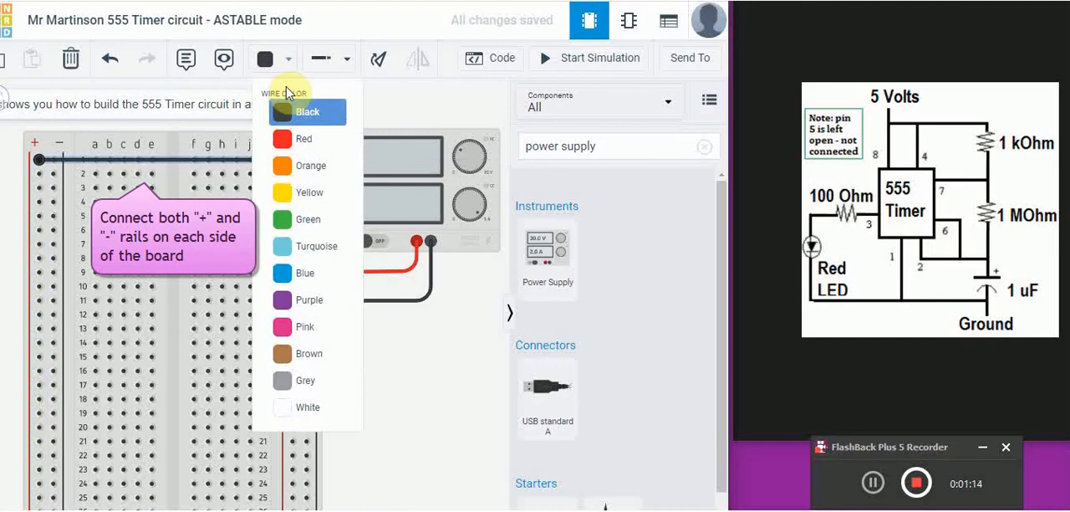
pyautogui.click(284, 134)
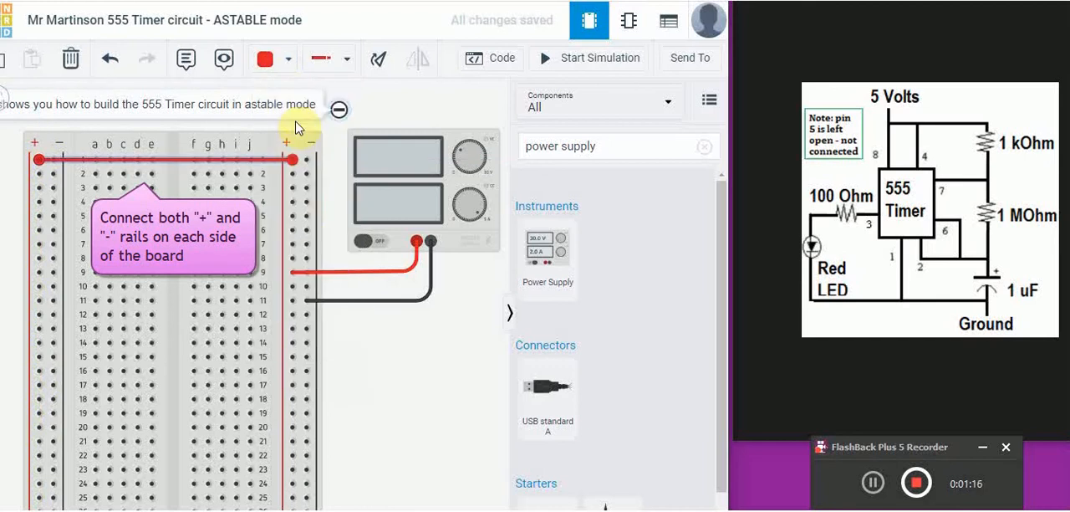
# - Link the - rails on both sides of the breadboard with a black wire across row 2
pyautogui.click(306, 175)
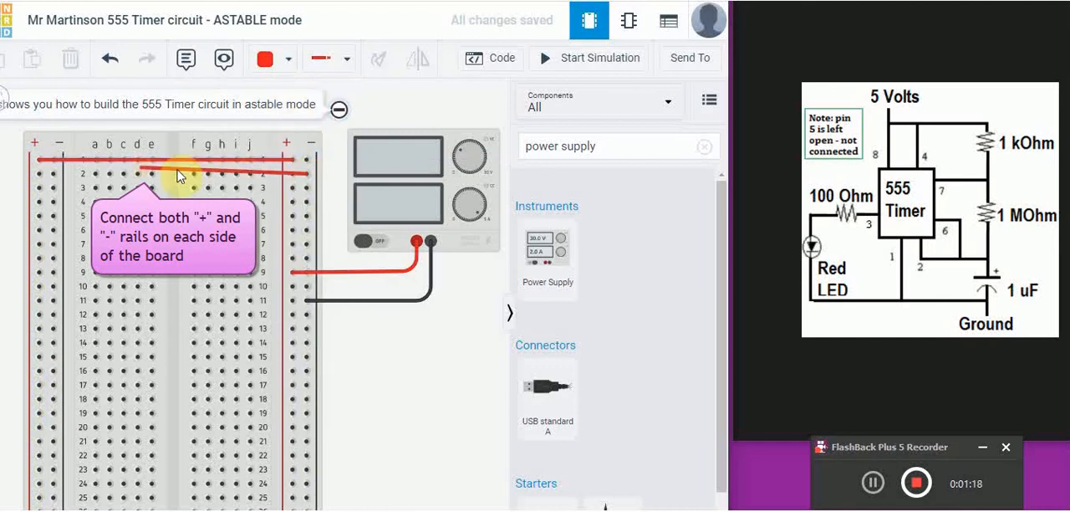
pyautogui.click(52, 175)
pyautogui.click(291, 65)
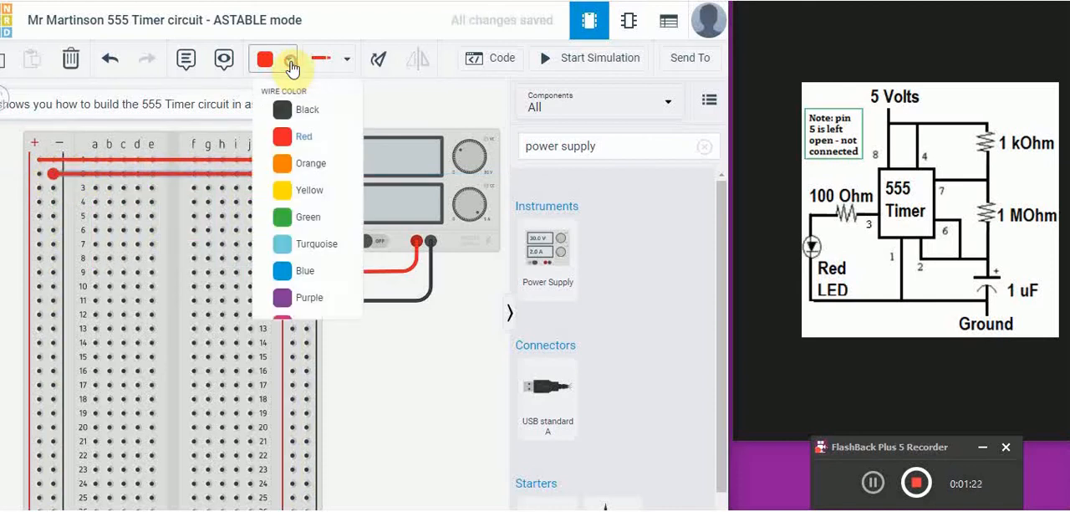
pyautogui.click(299, 108)
pyautogui.click(430, 349)
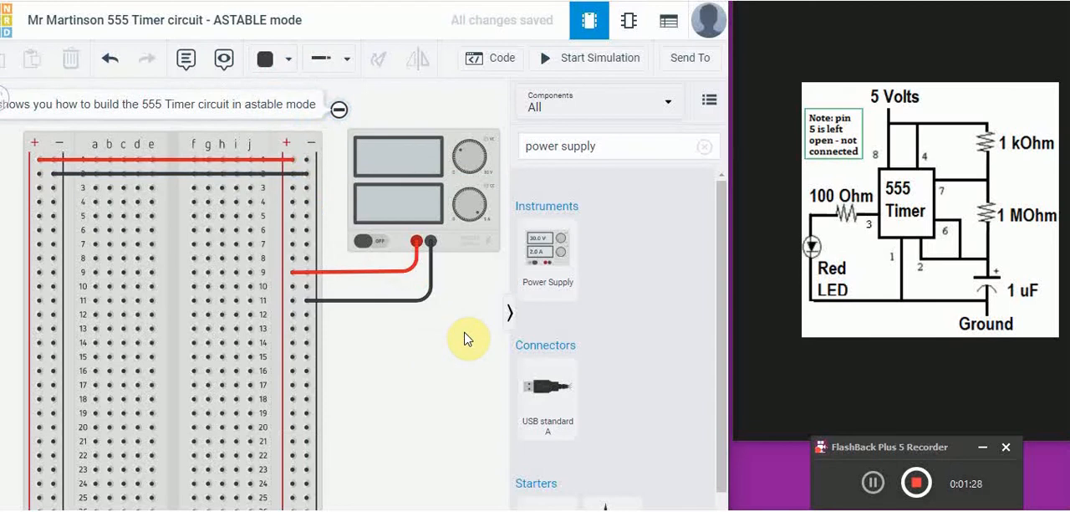
# - Search the components for 555 and place the Timer chip in the empty area below the power supply
pyautogui.tripleClick(617, 144)
pyautogui.press('5')
pyautogui.click(610, 138)
pyautogui.click(610, 141)
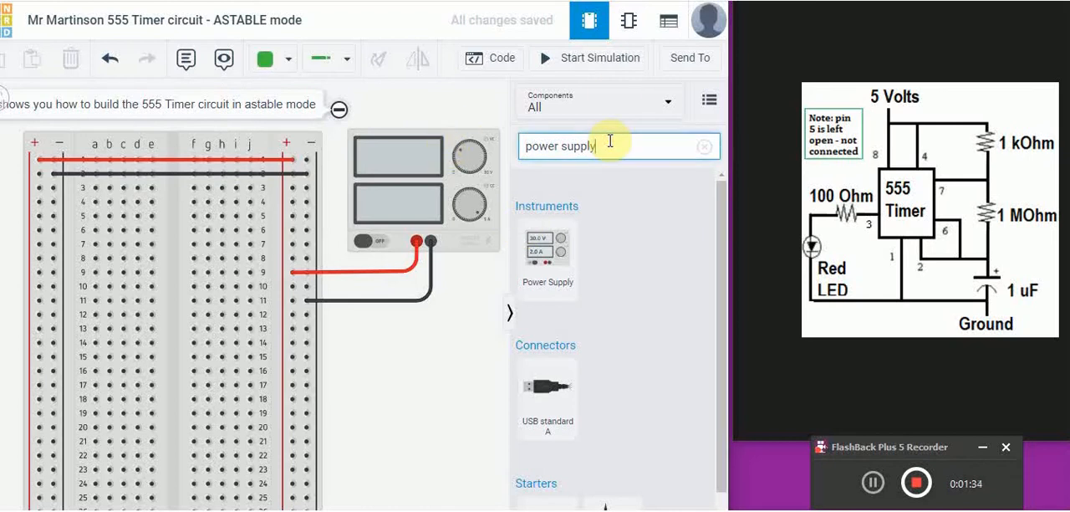
pyautogui.press('BackSpace')
pyautogui.press('BackSpace')
pyautogui.press('BackSpace')
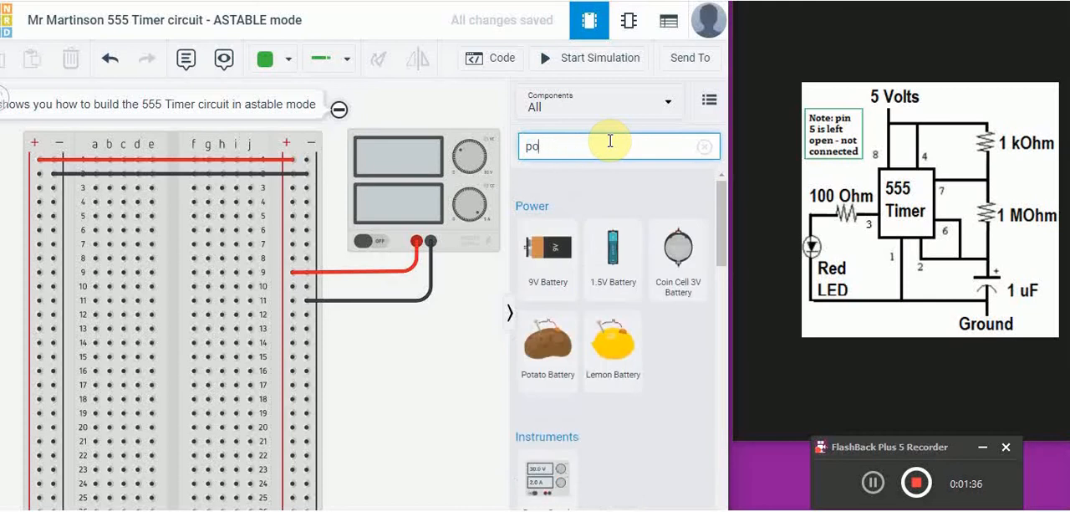
pyautogui.press('BackSpace')
pyautogui.press('BackSpace')
pyautogui.write('555')
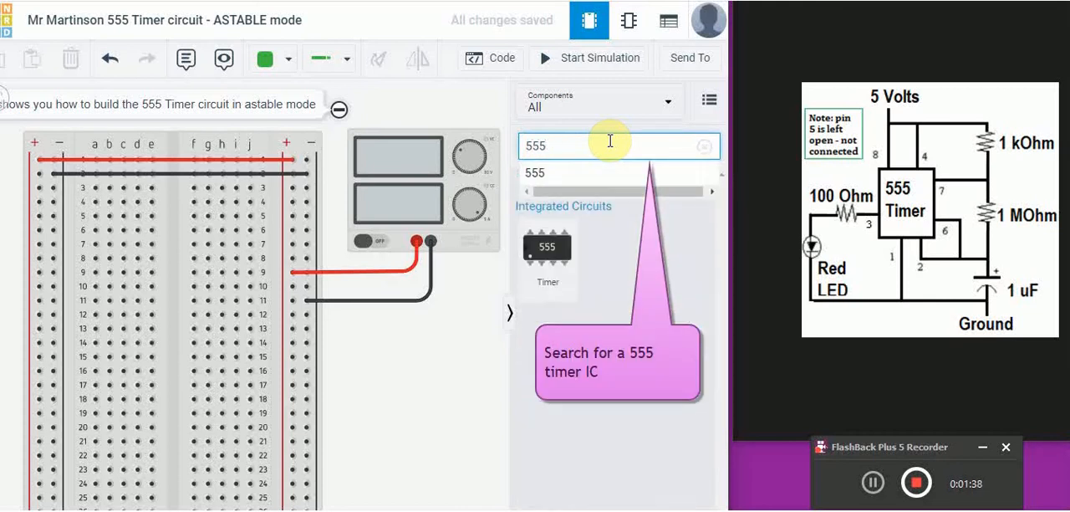
pyautogui.click(545, 172)
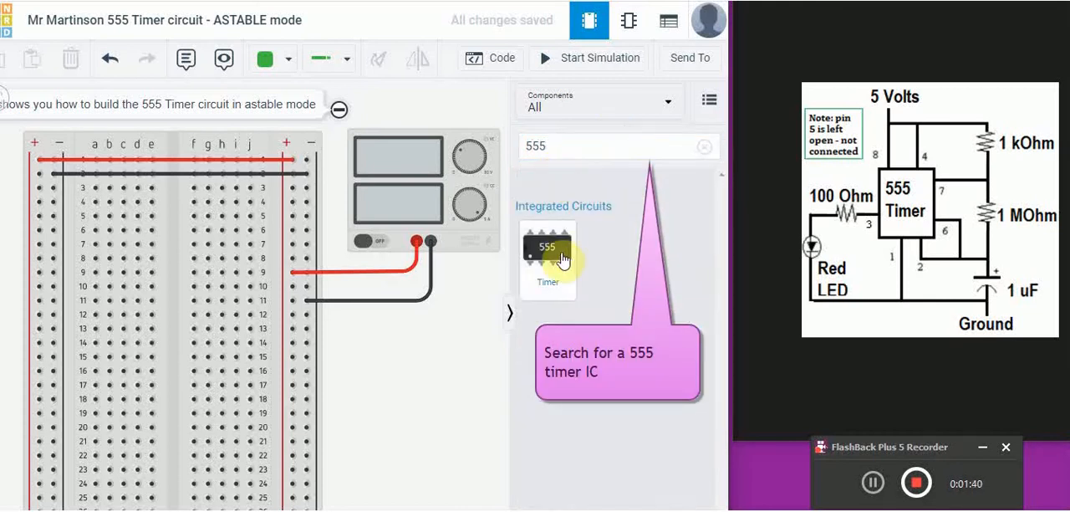
pyautogui.moveTo(563, 260); pyautogui.dragTo(419, 382)
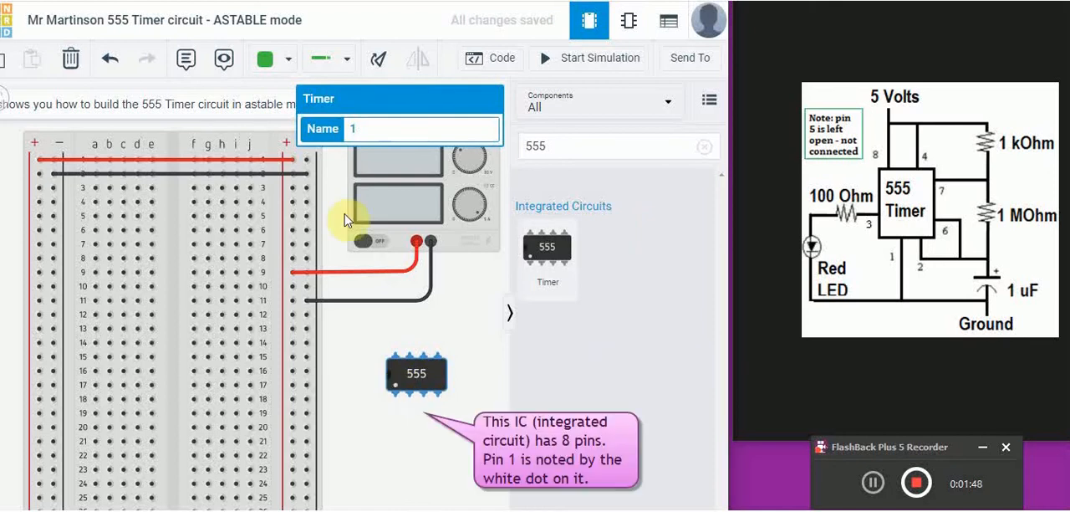
# - Rotate the 555 timer 90 degrees clockwise and seat it across the breadboard's centre gap in rows 5 to 8
pyautogui.click(381, 61)
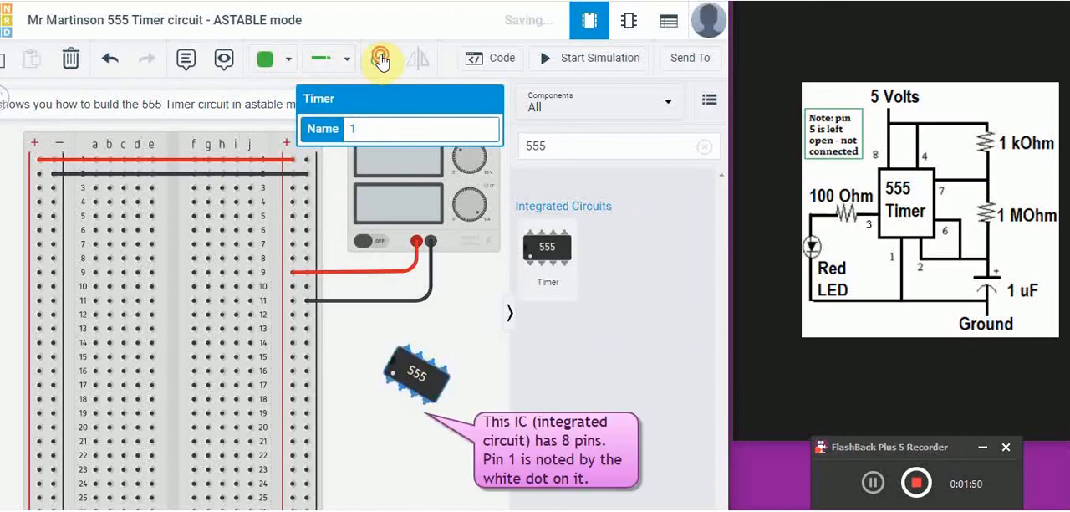
pyautogui.click(380, 62)
pyautogui.click(381, 61)
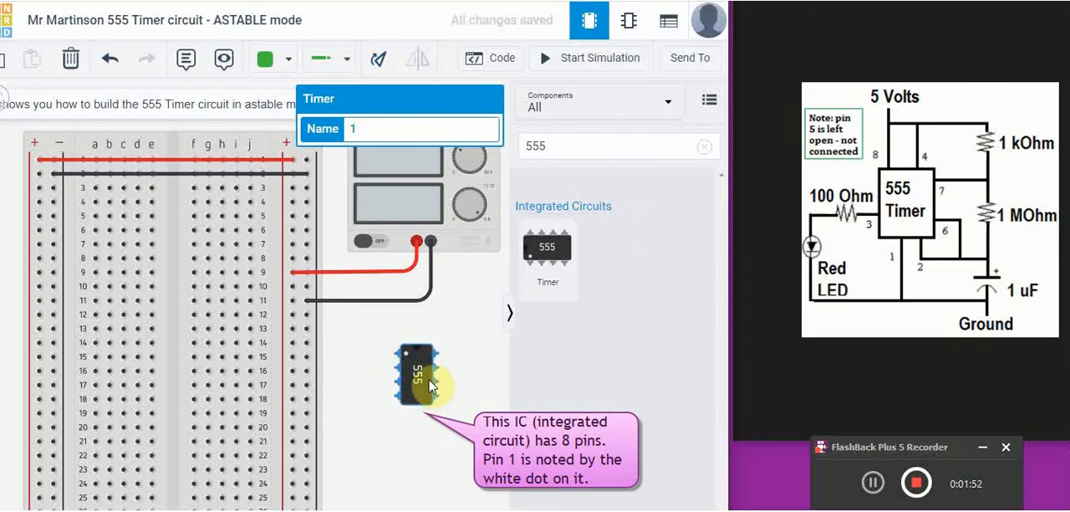
pyautogui.moveTo(421, 370); pyautogui.dragTo(180, 236)
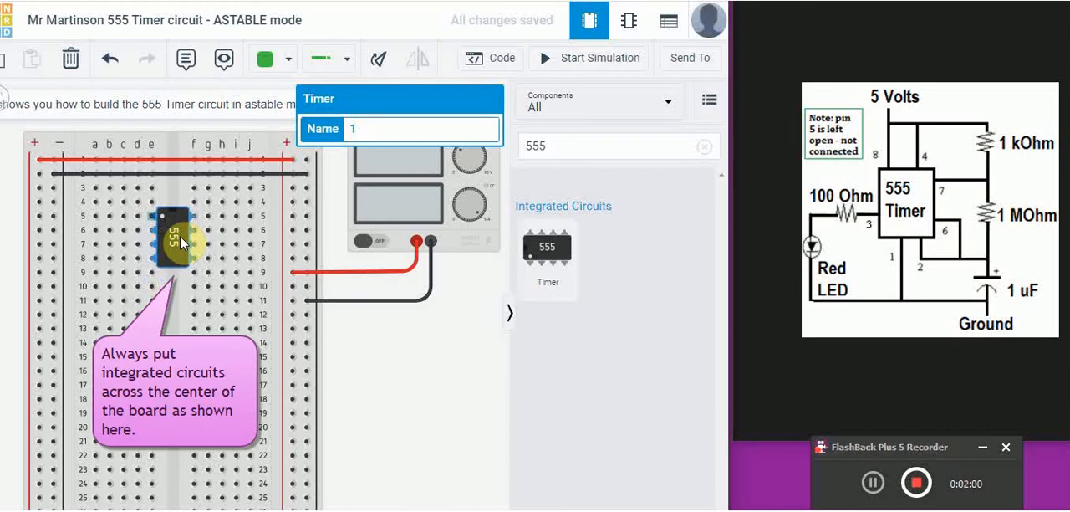
pyautogui.click(459, 432)
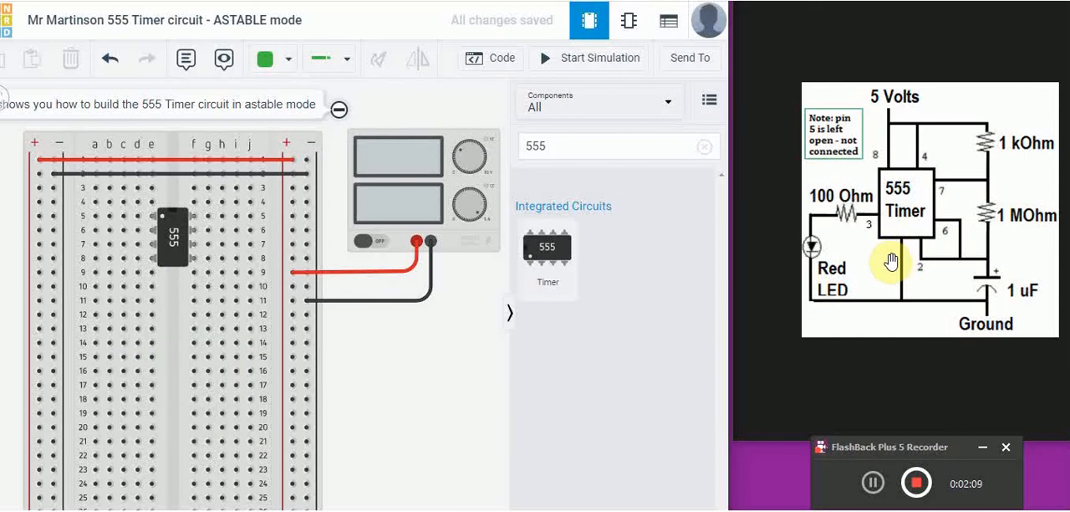
# - Clear the component search and place a 1 kΩ resistor vertically in breadboard column i, from row 11 to row 15
pyautogui.click(164, 221)
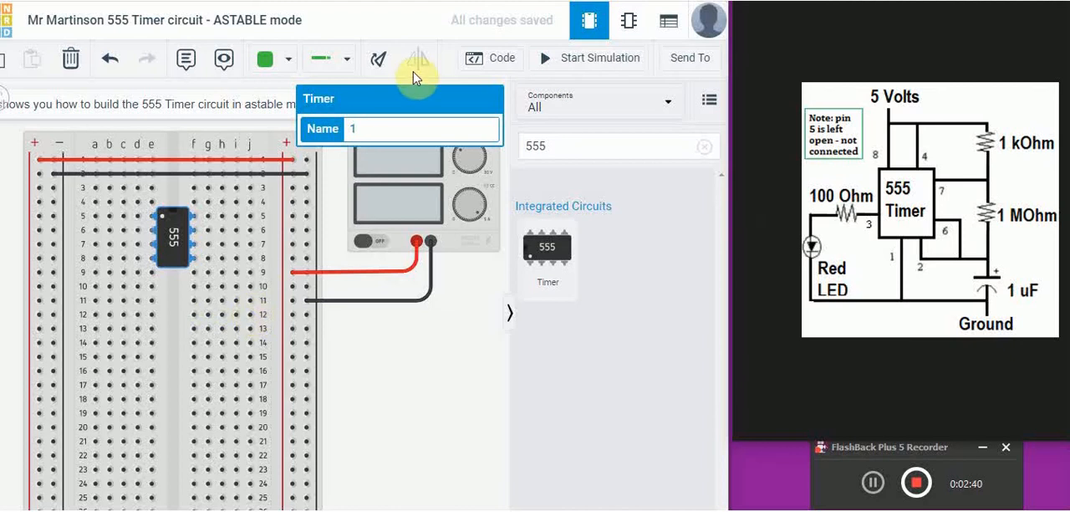
pyautogui.click(565, 146)
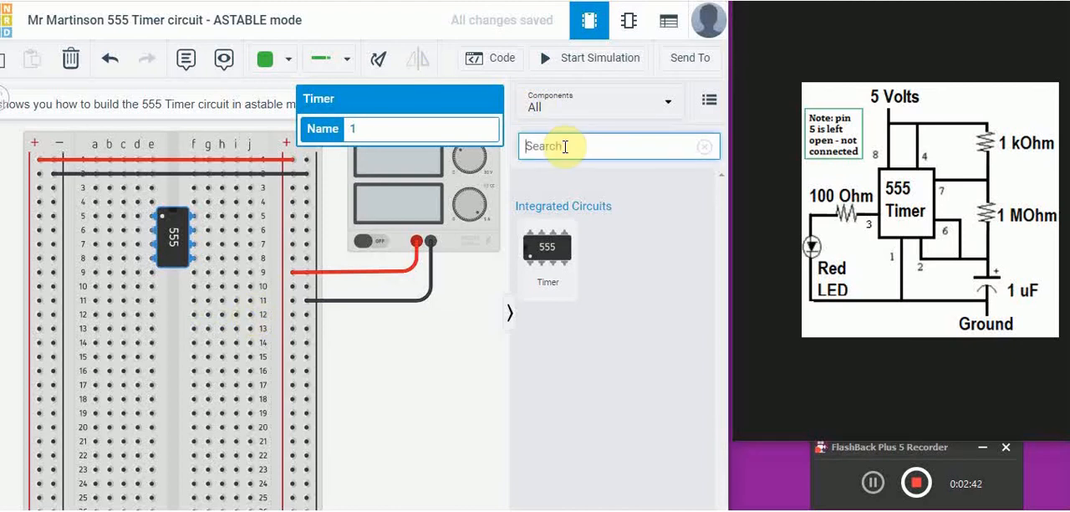
pyautogui.moveTo(548, 219); pyautogui.dragTo(243, 339)
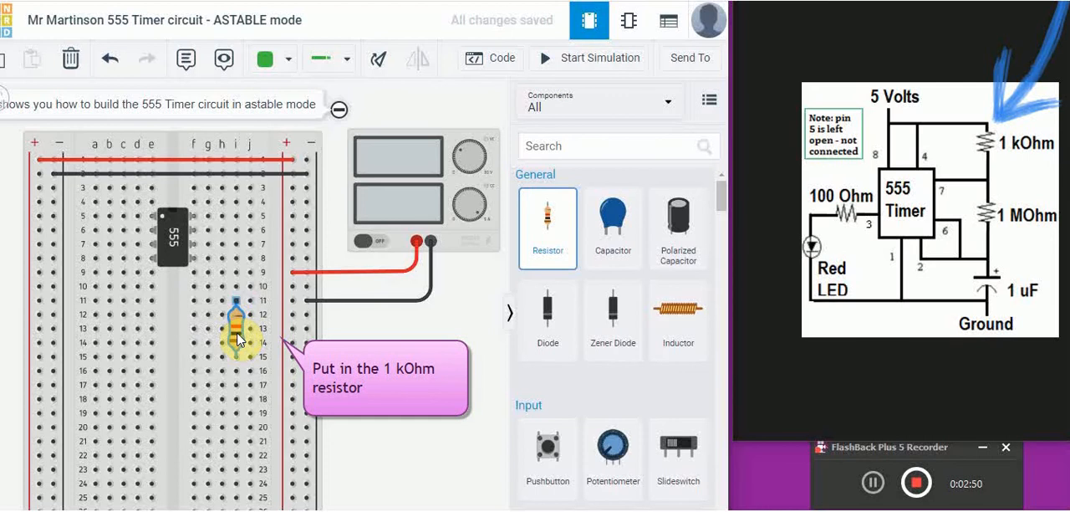
pyautogui.moveTo(239, 339); pyautogui.dragTo(239, 339)
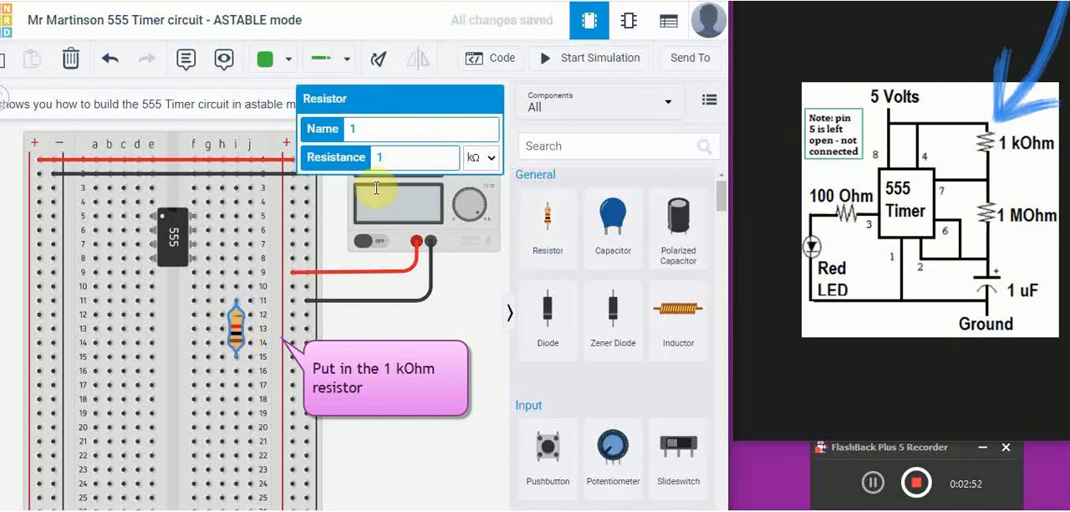
pyautogui.click(400, 157)
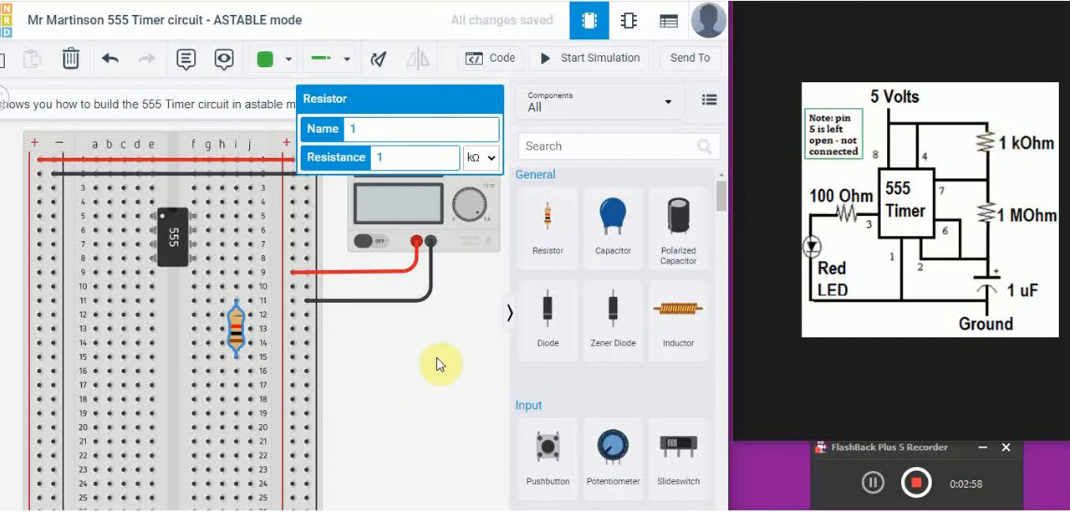
# - Place a second resistor vertically in column h from row 15 to row 19 and set its resistance to 1 MΩ
pyautogui.click(550, 219)
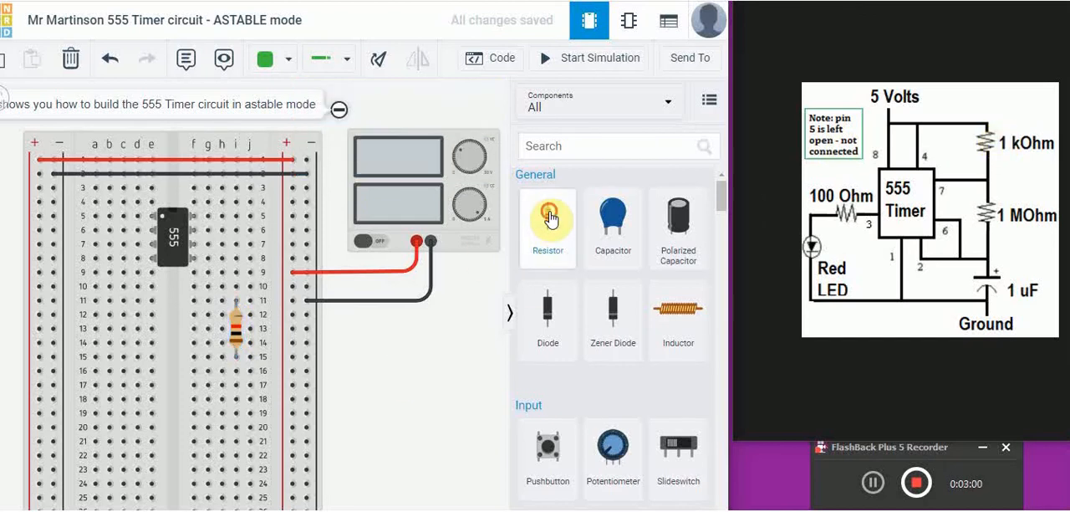
pyautogui.moveTo(549, 219); pyautogui.dragTo(224, 389)
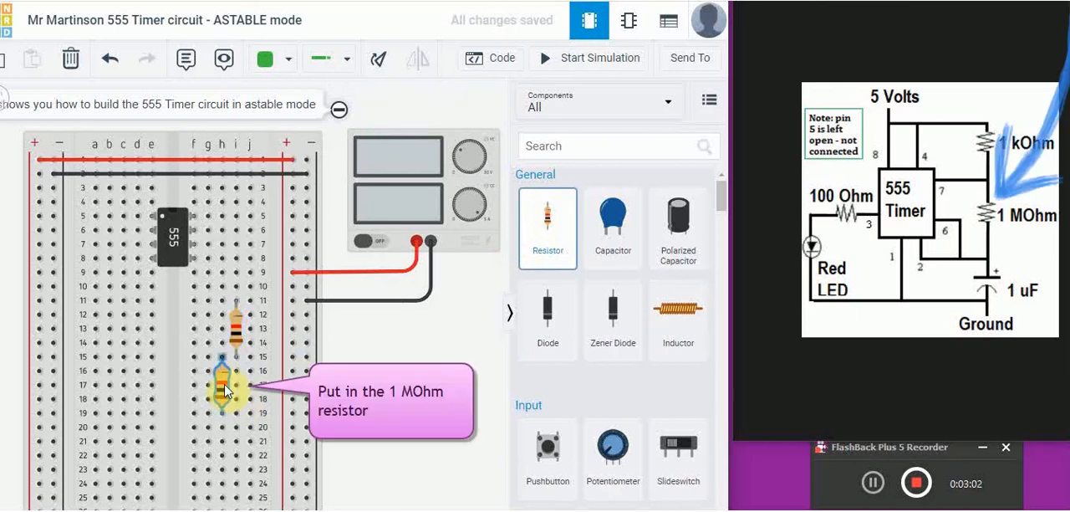
pyautogui.click(224, 390)
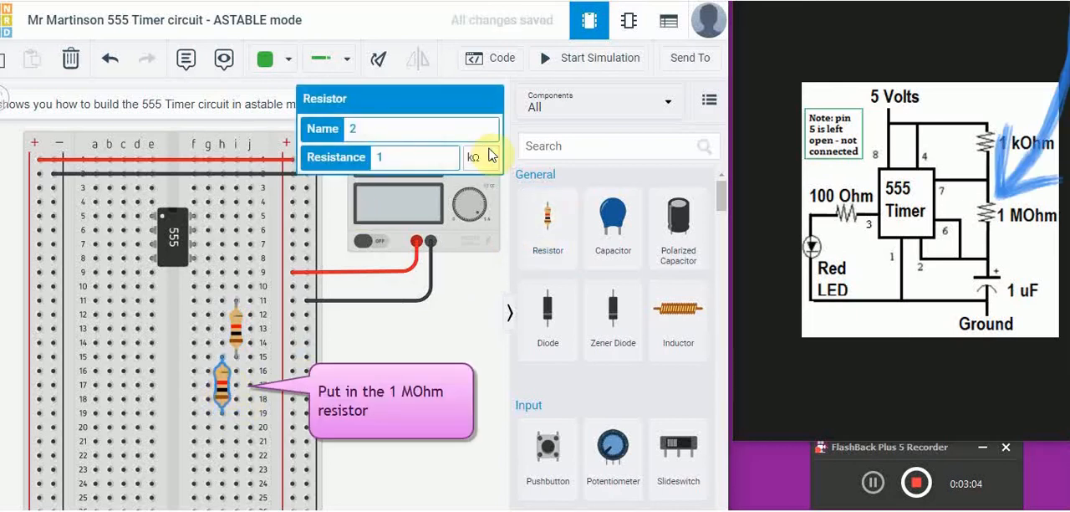
pyautogui.click(492, 162)
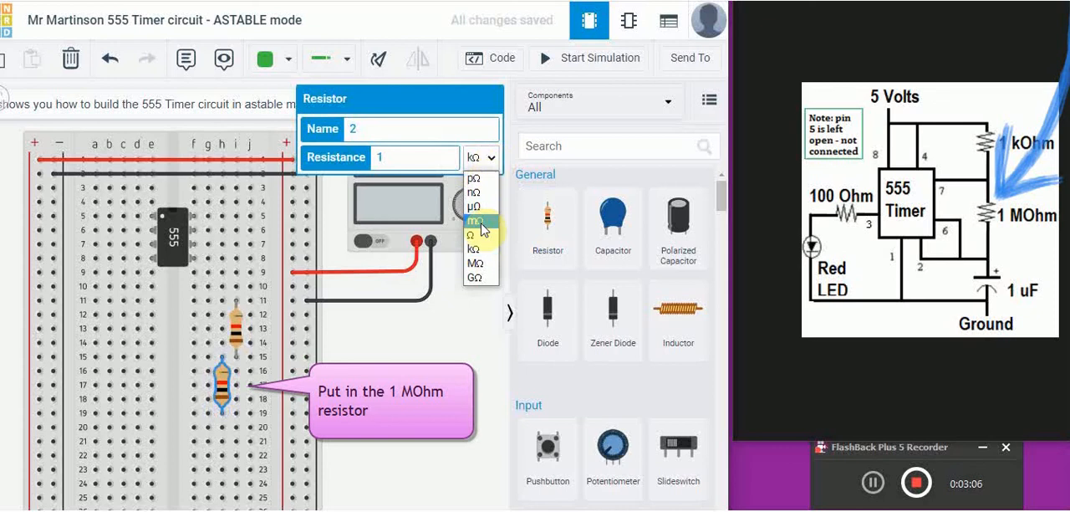
pyautogui.click(476, 262)
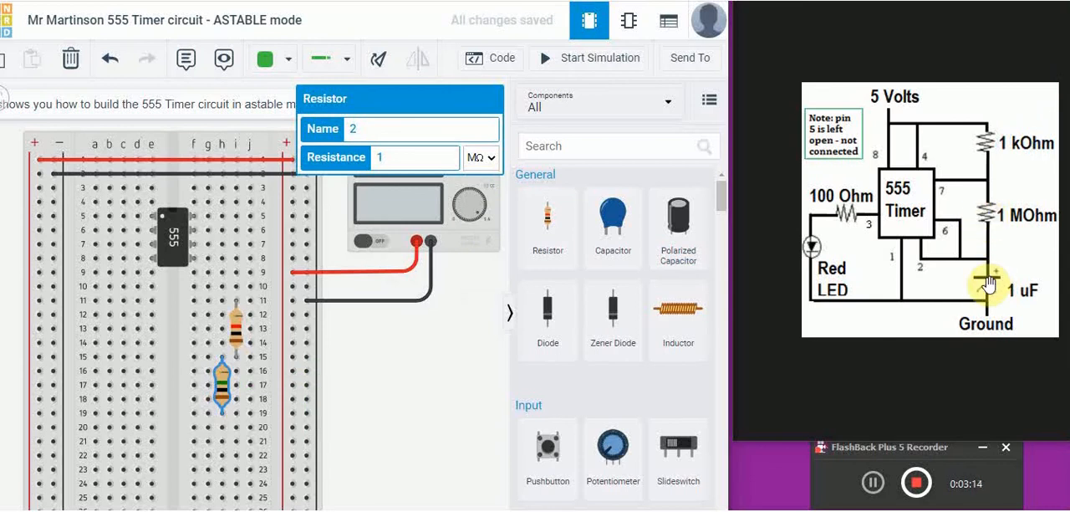
# - Add a 1 µF polarized capacitor, rotated so its leads face column f, and seat it in rows 19 and 21
pyautogui.click(678, 222)
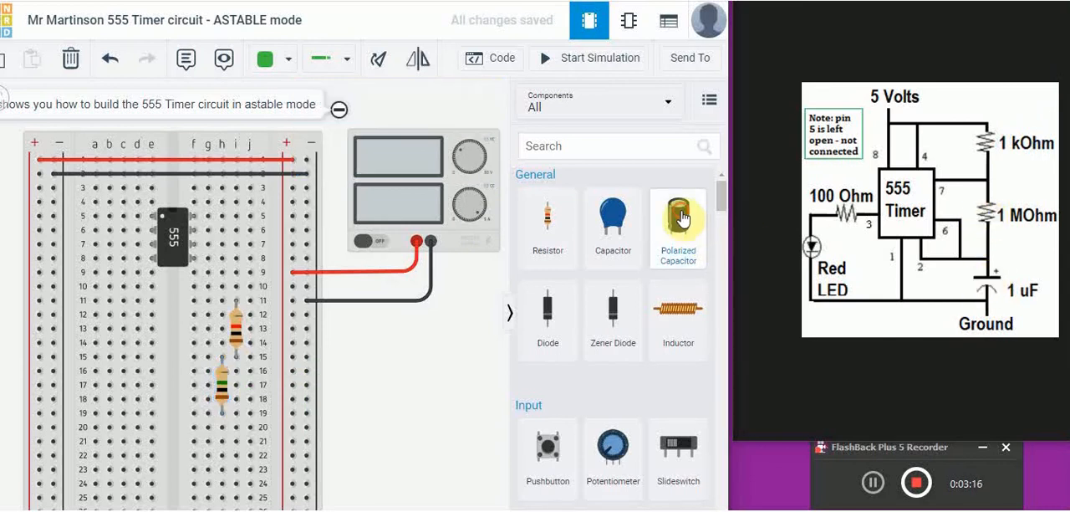
pyautogui.click(411, 425)
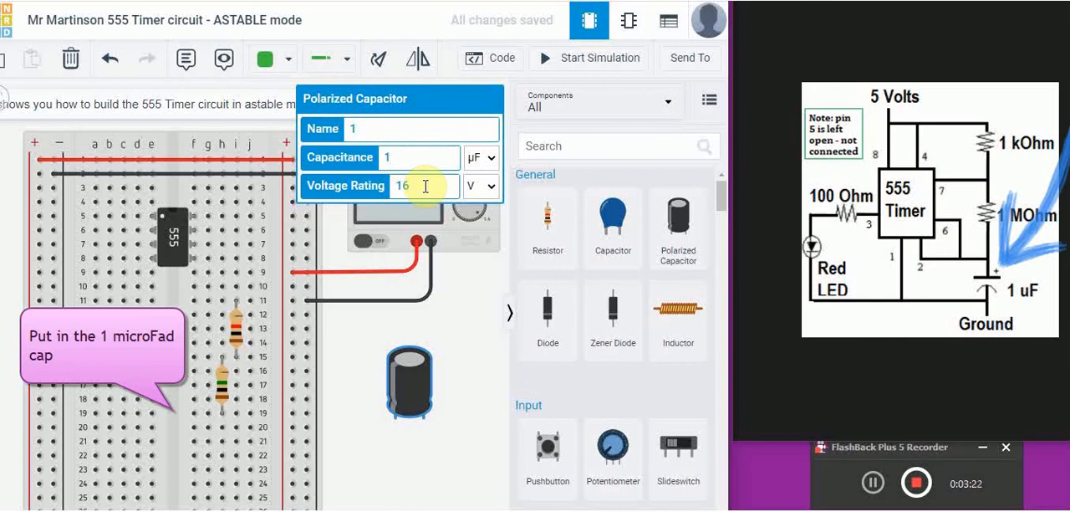
pyautogui.click(378, 61)
pyautogui.click(378, 60)
pyautogui.click(379, 61)
pyautogui.click(379, 61)
pyautogui.click(379, 61)
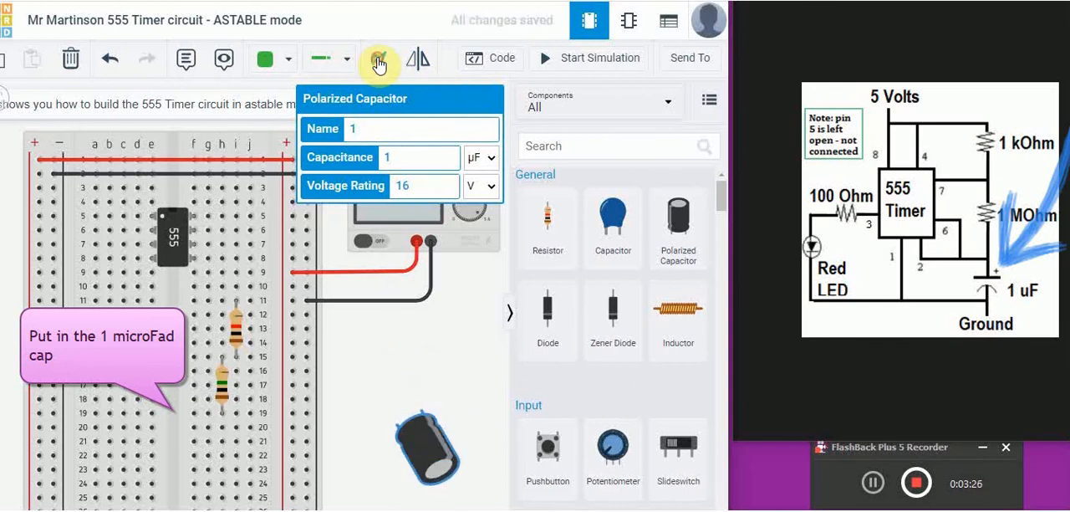
pyautogui.click(379, 61)
pyautogui.click(379, 61)
pyautogui.click(379, 61)
pyautogui.click(379, 61)
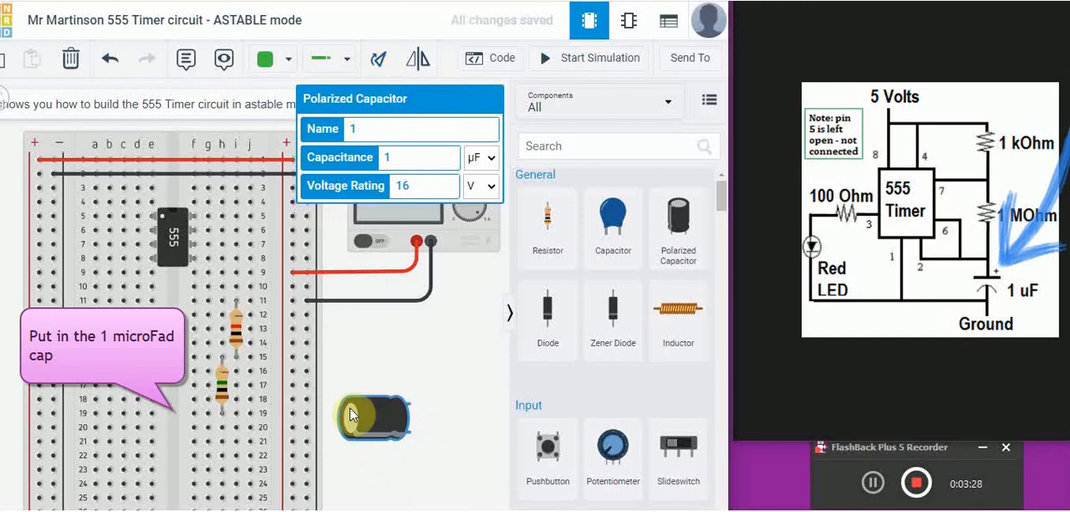
pyautogui.moveTo(377, 411); pyautogui.dragTo(282, 440)
pyautogui.moveTo(212, 452); pyautogui.dragTo(177, 423)
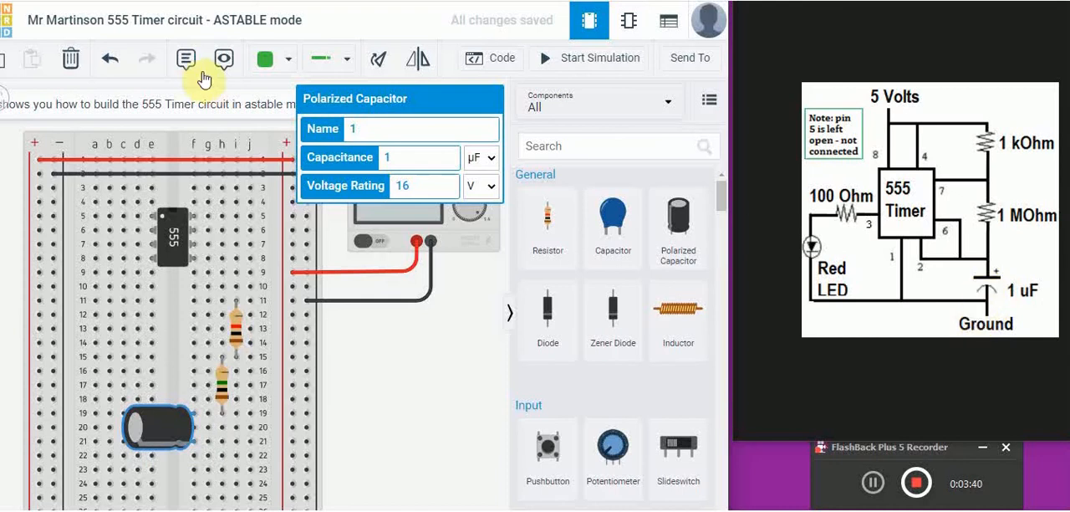
# - Connect the capacitor's negative side to ground with a black wire from i21 to the adjacent - rail
pyautogui.click(237, 443)
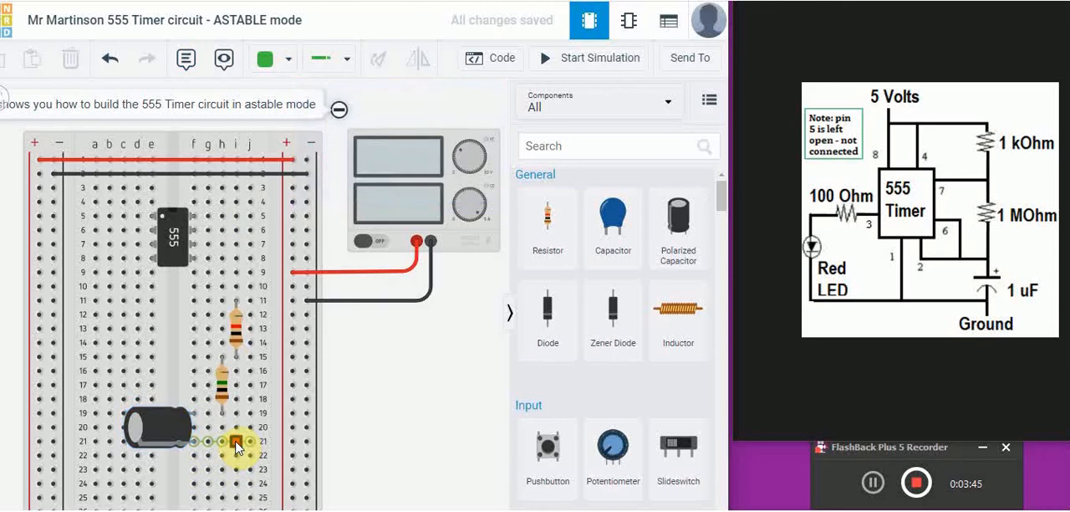
pyautogui.click(306, 443)
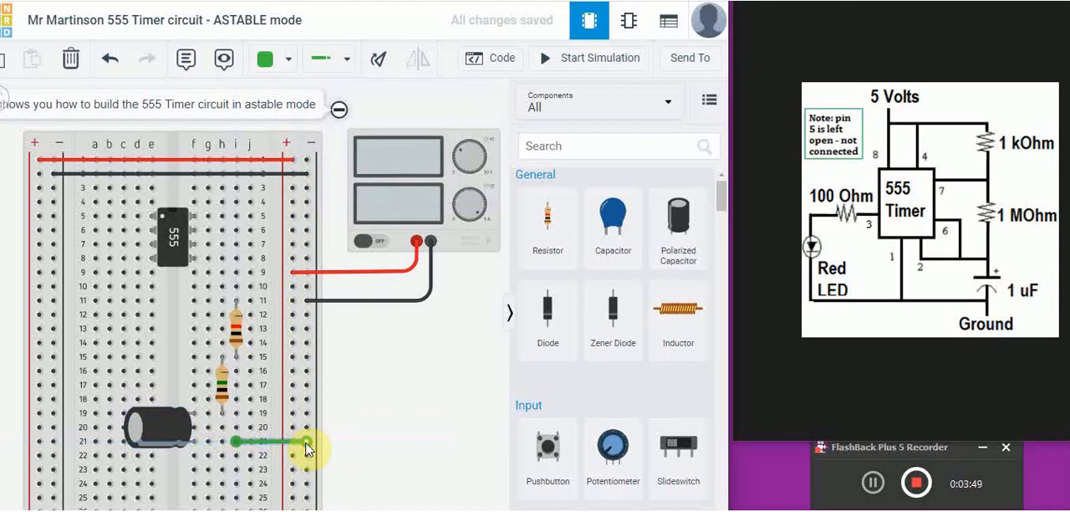
pyautogui.click(288, 60)
pyautogui.click(281, 117)
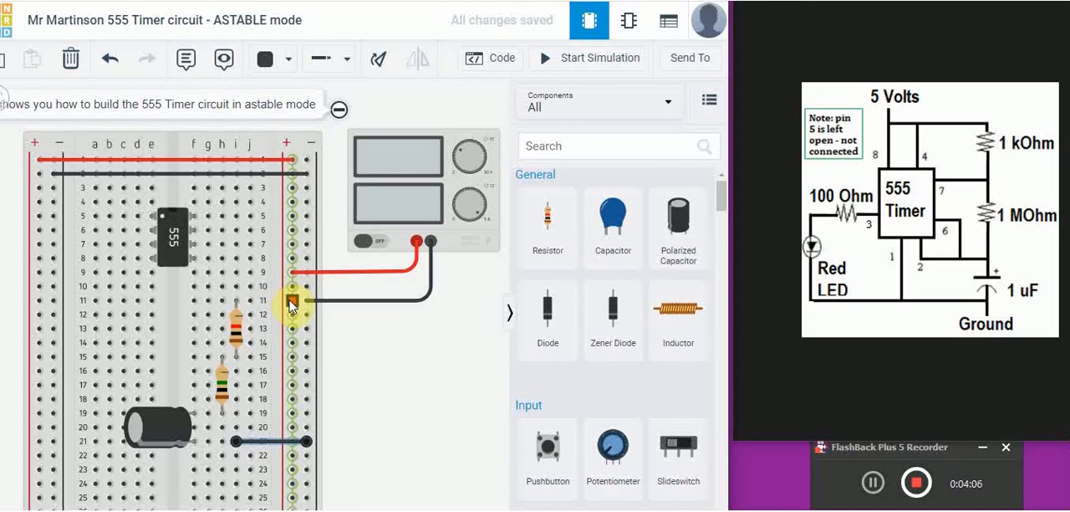
# - Connect the top of the 1 kΩ resistor to 5 volts with a red wire from the + rail to j11
pyautogui.moveTo(293, 305); pyautogui.dragTo(250, 303)
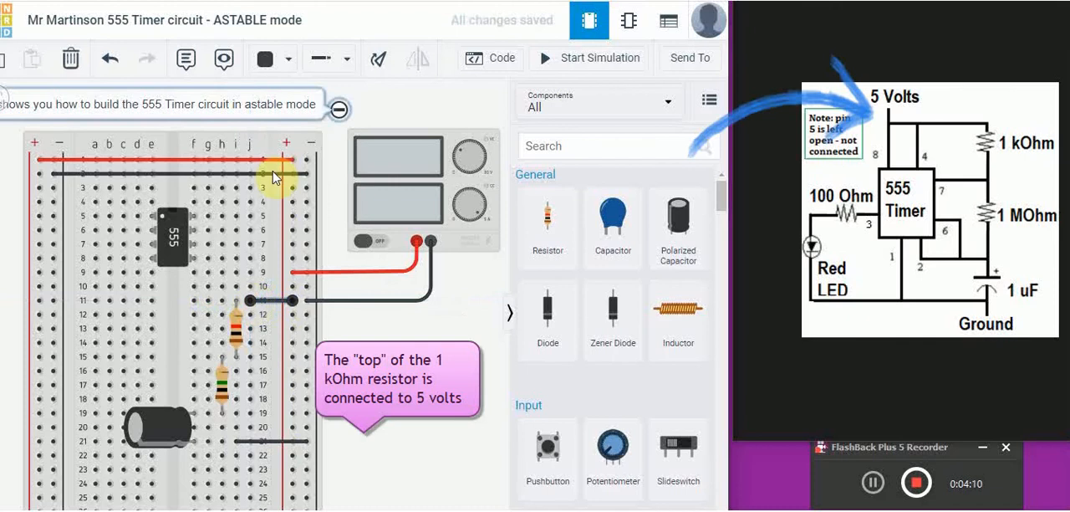
pyautogui.click(269, 58)
pyautogui.click(306, 138)
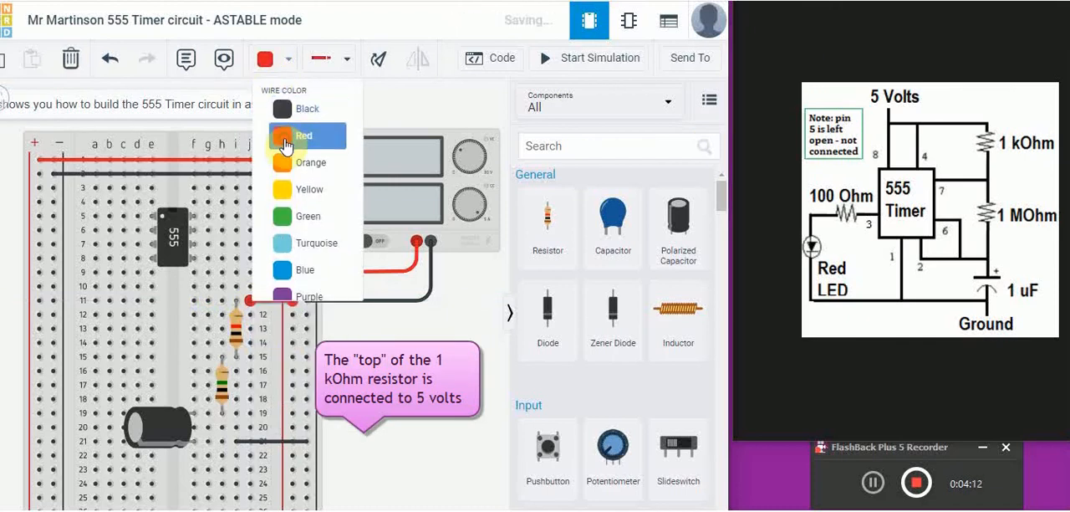
pyautogui.click(365, 428)
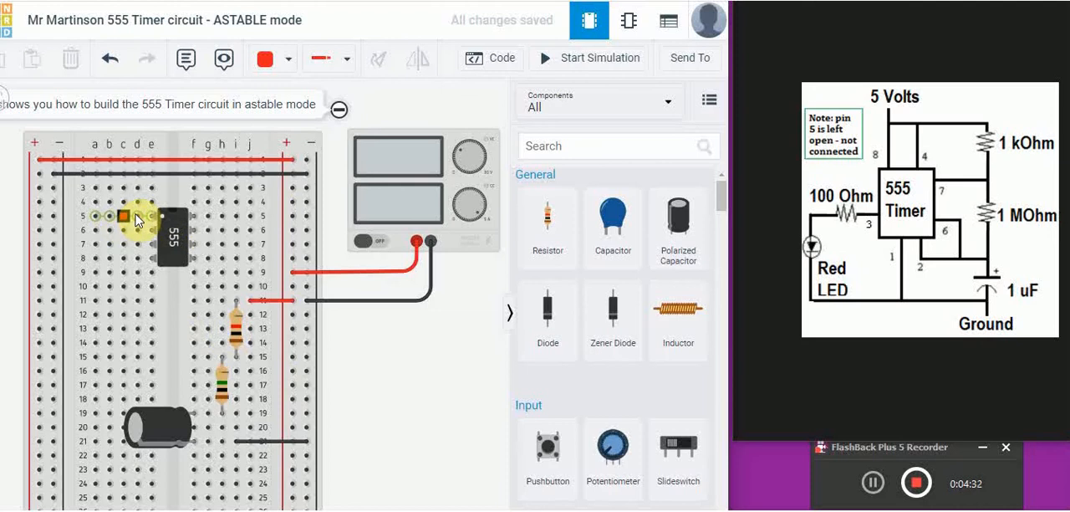
# - Connect pin 1 of the 555 timer to ground with a black wire from c5 to the nearest - rail
pyautogui.click(123, 219)
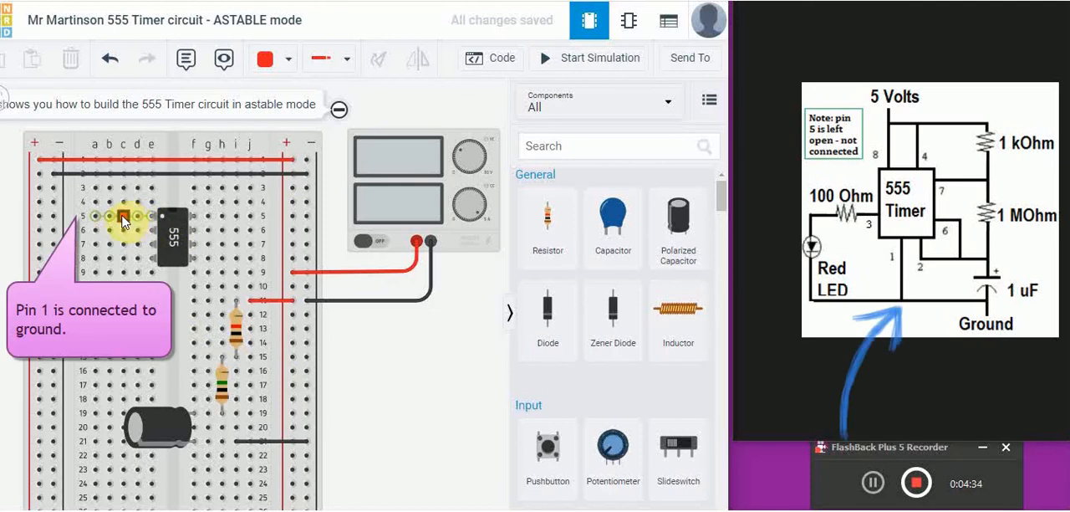
pyautogui.click(53, 217)
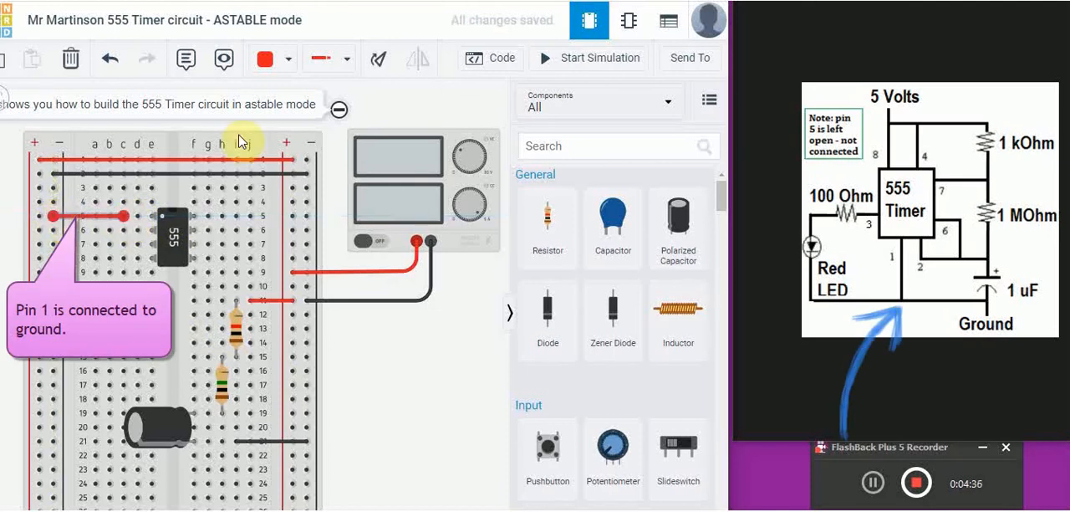
pyautogui.click(284, 64)
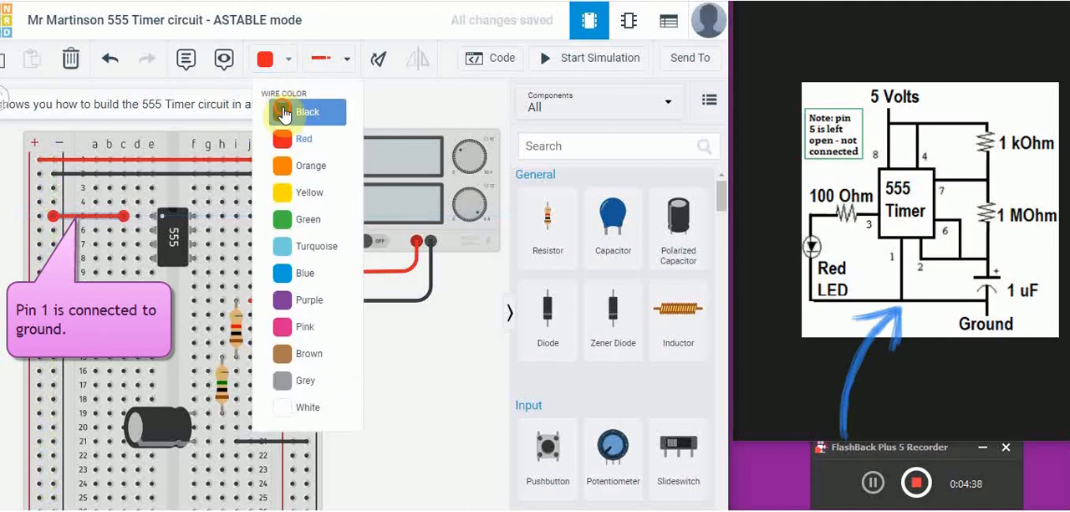
pyautogui.click(283, 109)
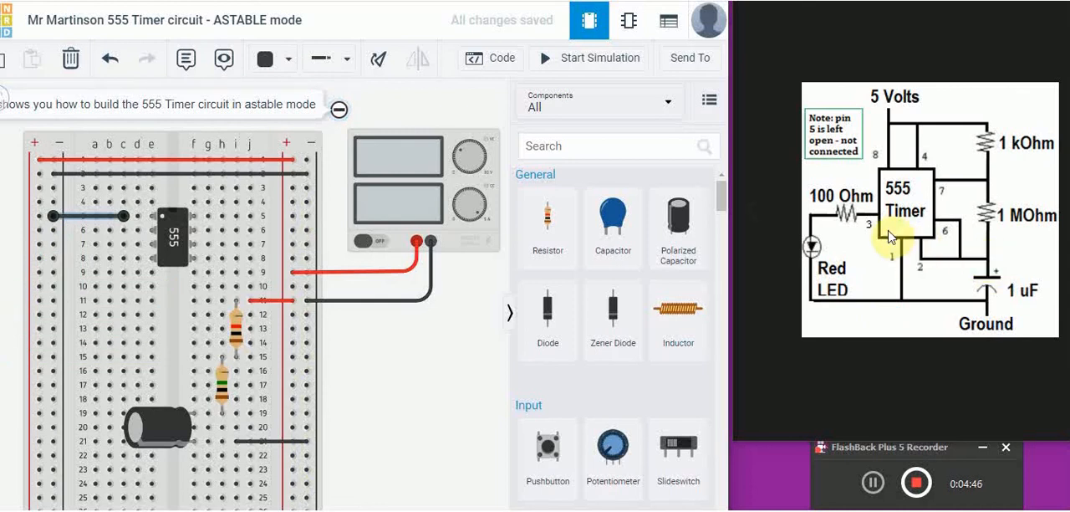
pyautogui.click(138, 235)
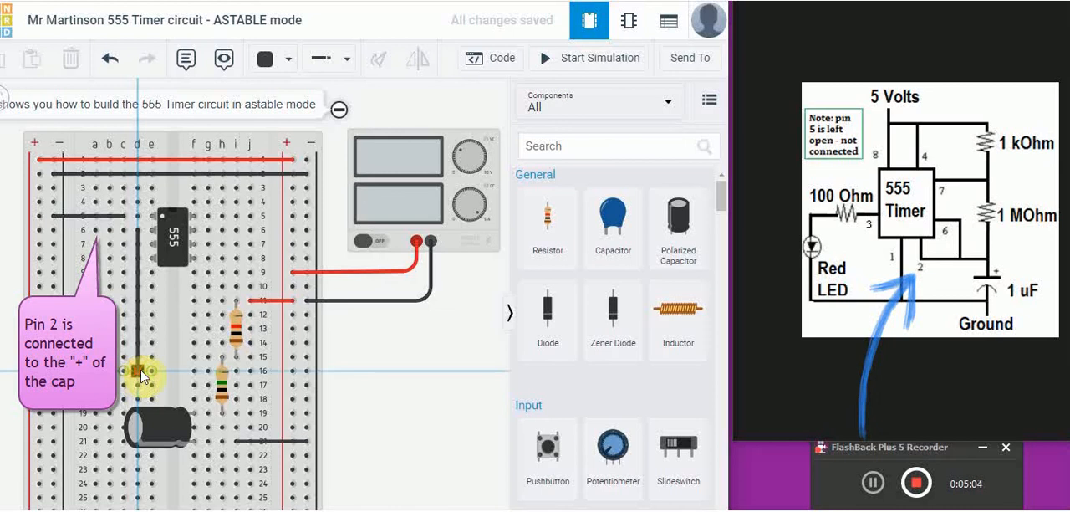
pyautogui.click(138, 371)
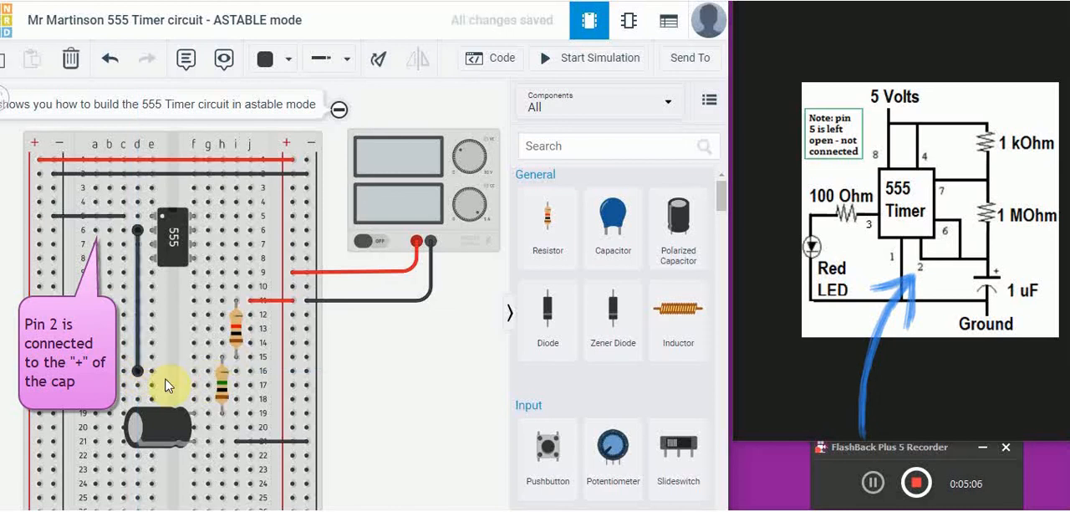
pyautogui.moveTo(138, 371)
pyautogui.mouseDown()
pyautogui.moveTo(176, 373)
pyautogui.moveTo(138, 374)
pyautogui.mouseUp()
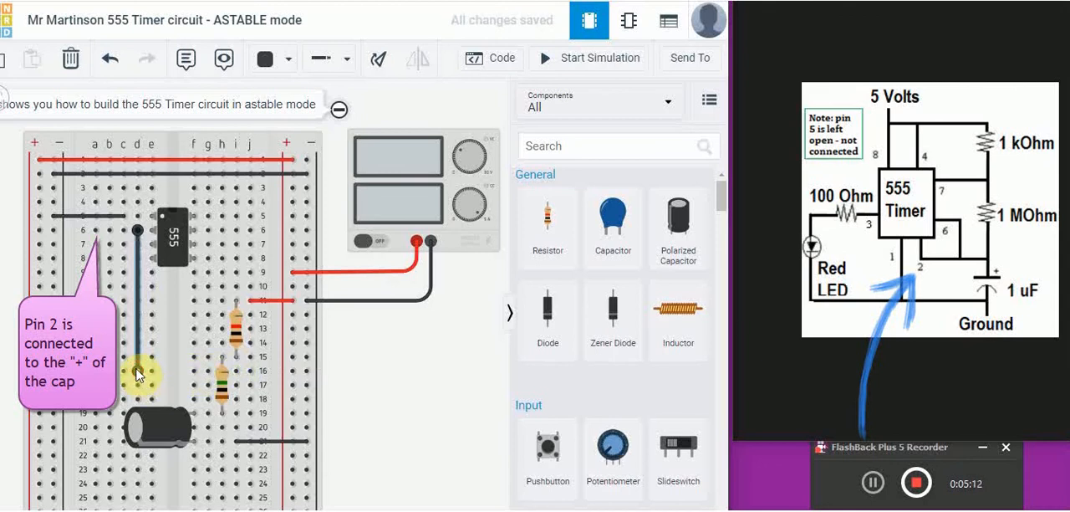
pyautogui.hotkey('ctrl', 'z')
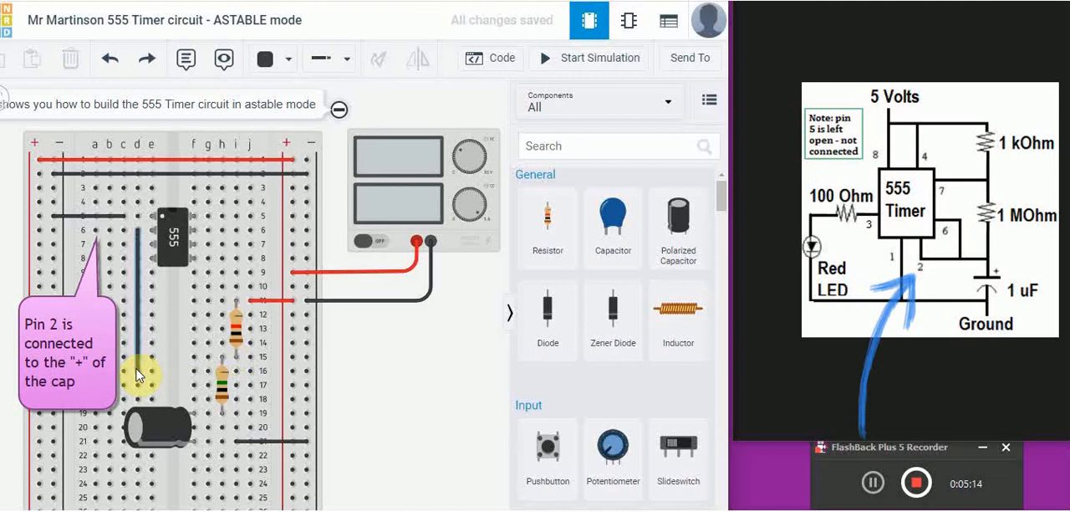
pyautogui.click(137, 360)
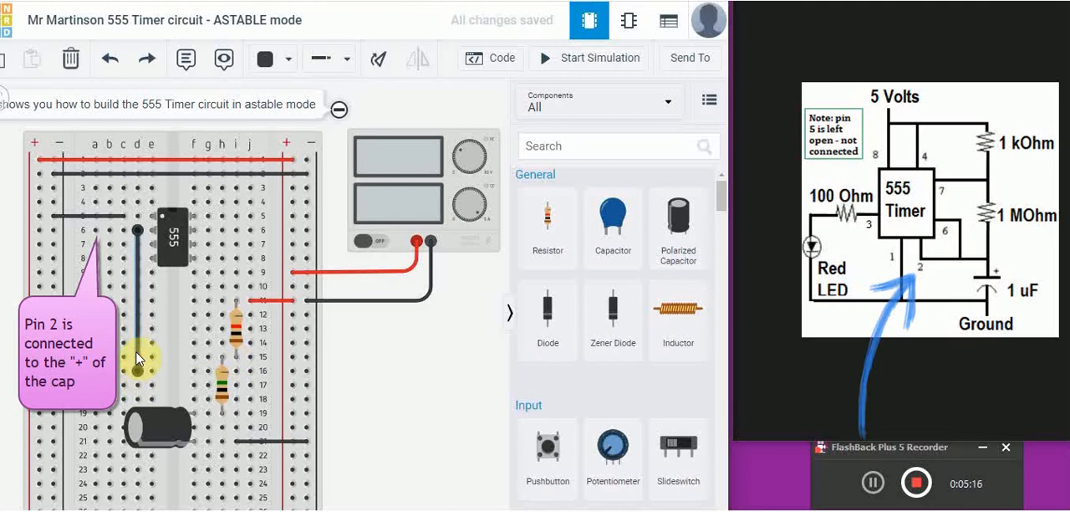
pyautogui.hotkey('ctrl', 'z')
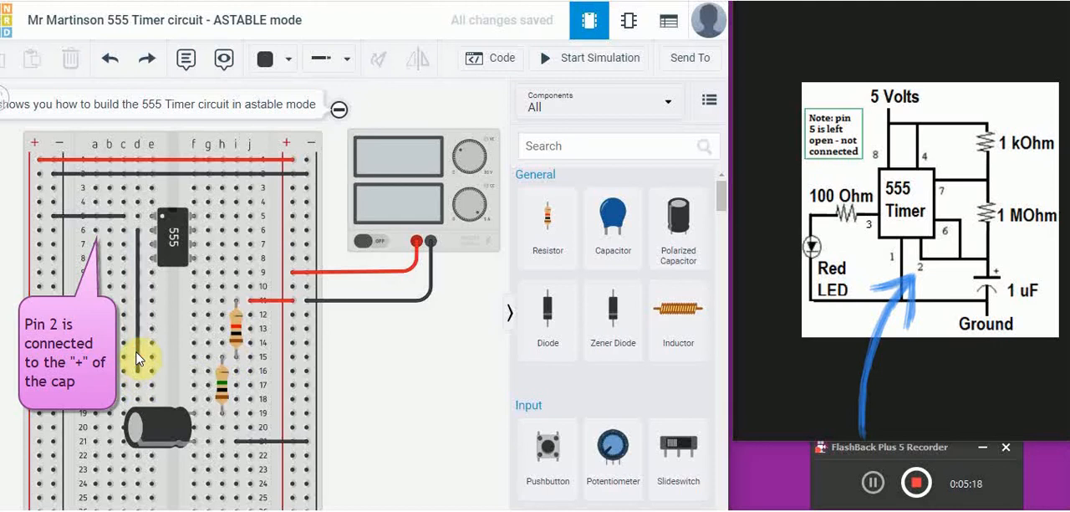
pyautogui.click(138, 357)
pyautogui.press('Delete')
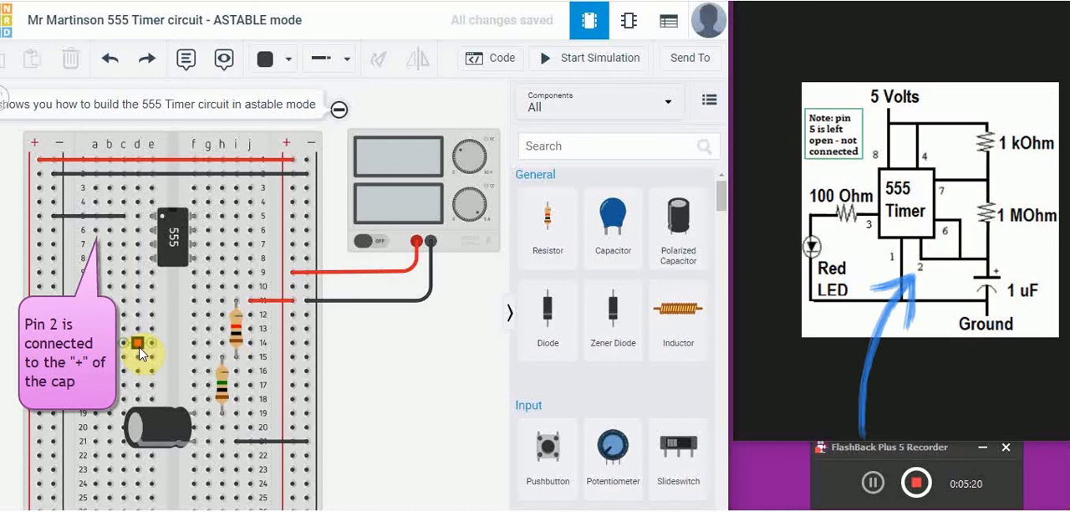
# - Connect pin 2 of the 555 timer to the capacitor's positive side with a green wire from d6 to g19
pyautogui.click(138, 344)
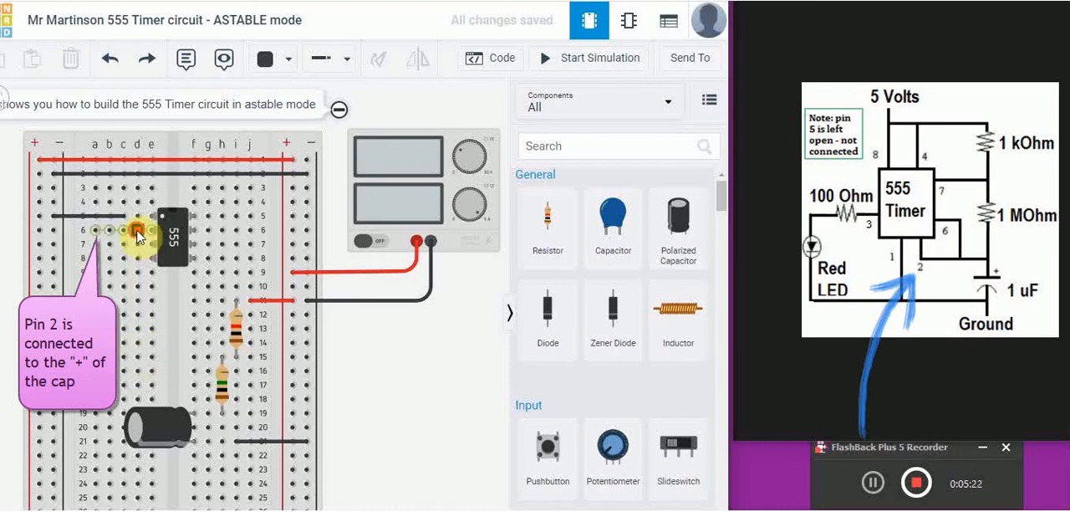
pyautogui.click(172, 378)
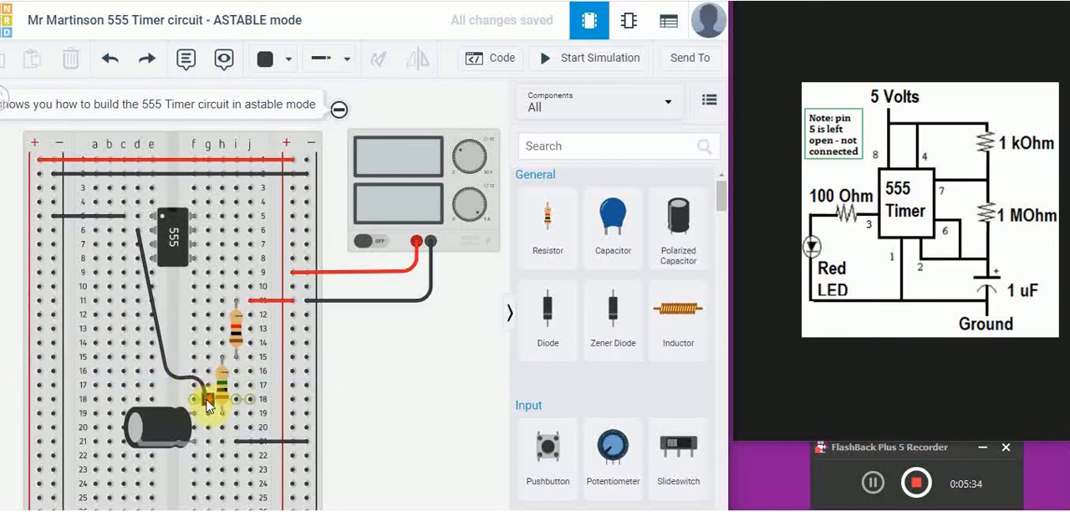
pyautogui.click(208, 414)
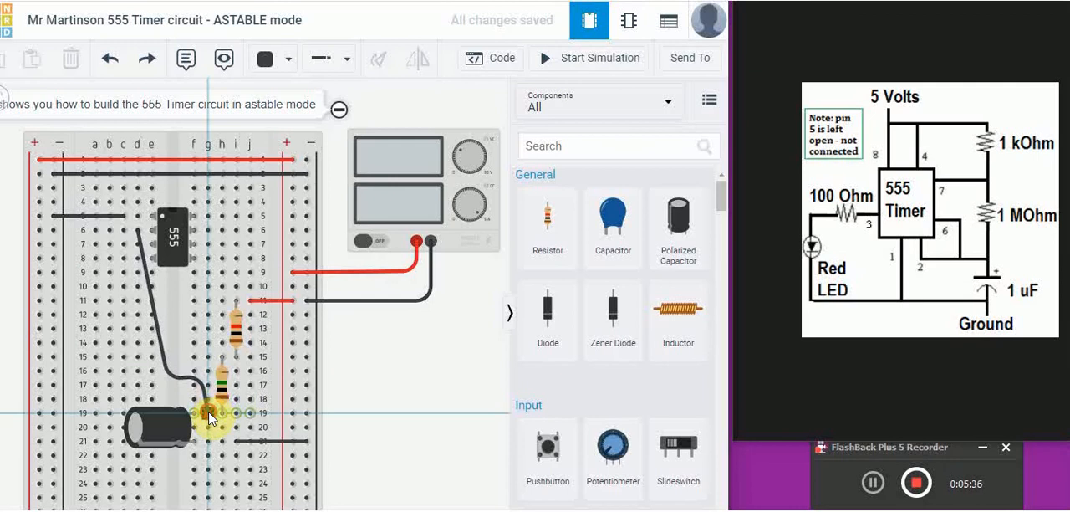
pyautogui.click(285, 60)
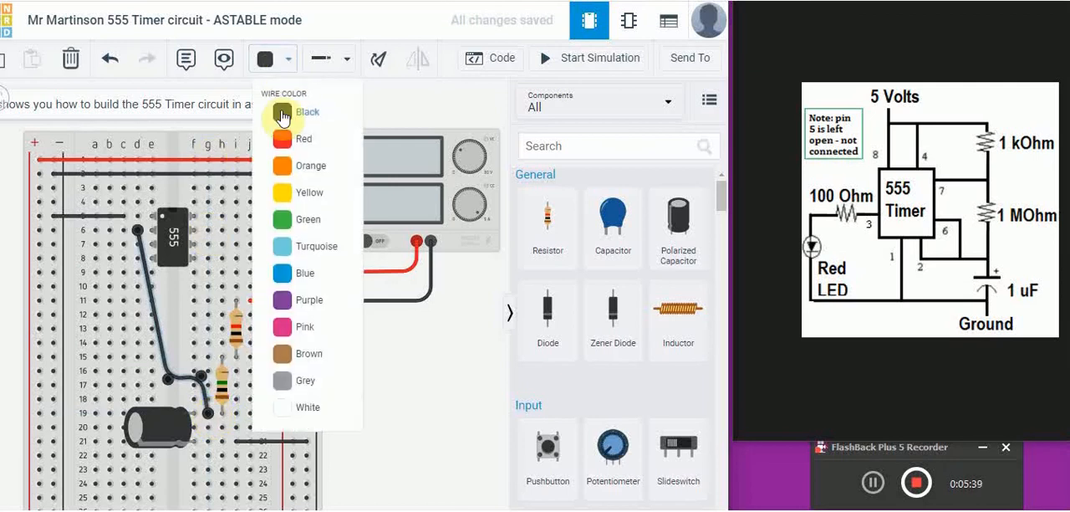
pyautogui.click(282, 219)
# - Straighten the pin 2 wire by moving its bends into line with columns d and g near row 17
pyautogui.moveTo(166, 385); pyautogui.dragTo(139, 388)
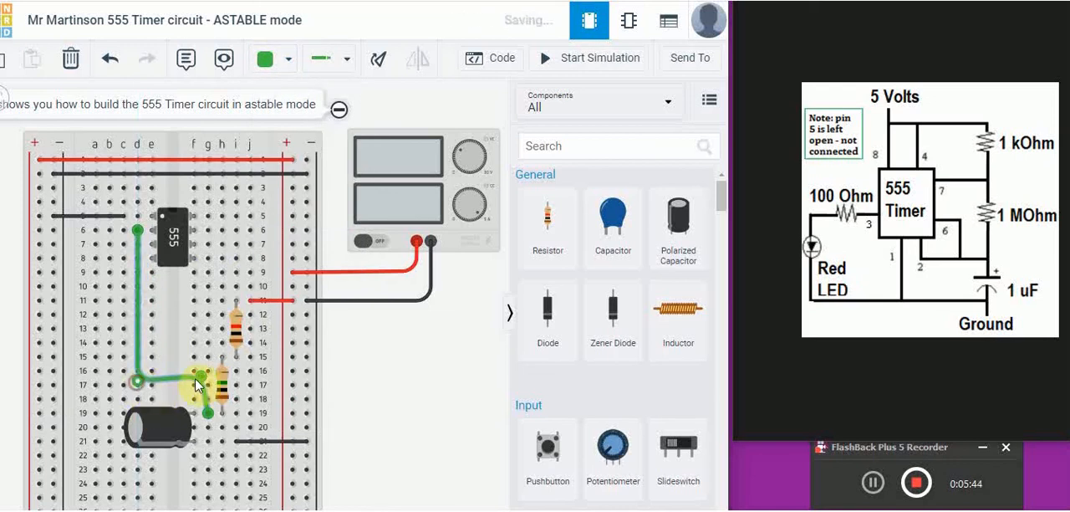
pyautogui.moveTo(201, 377); pyautogui.dragTo(209, 384)
pyautogui.click(178, 331)
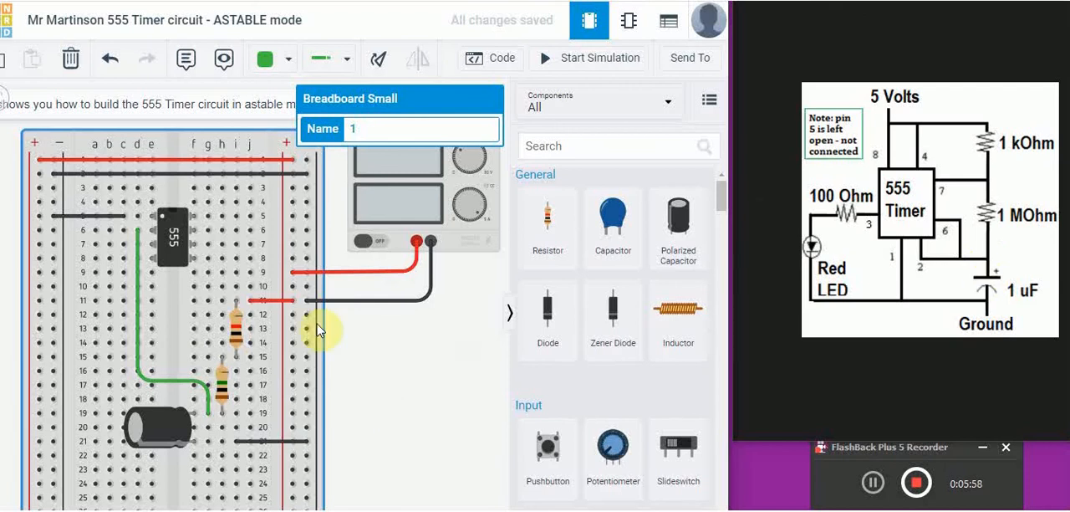
# - Connect pin 6 of the 555 timer to the capacitor's positive side with a green wire from g7 to i19
pyautogui.click(207, 247)
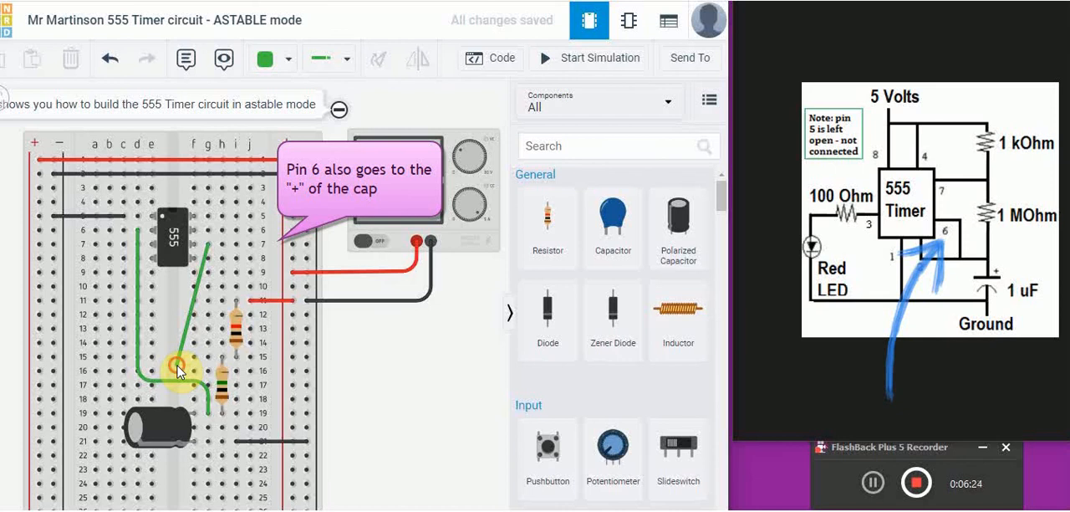
pyautogui.click(178, 368)
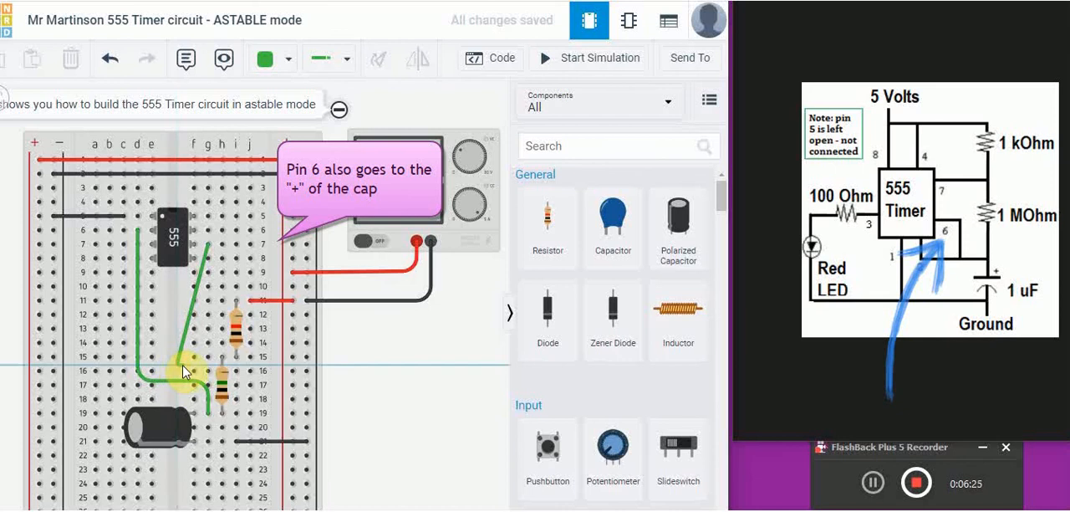
pyautogui.click(243, 375)
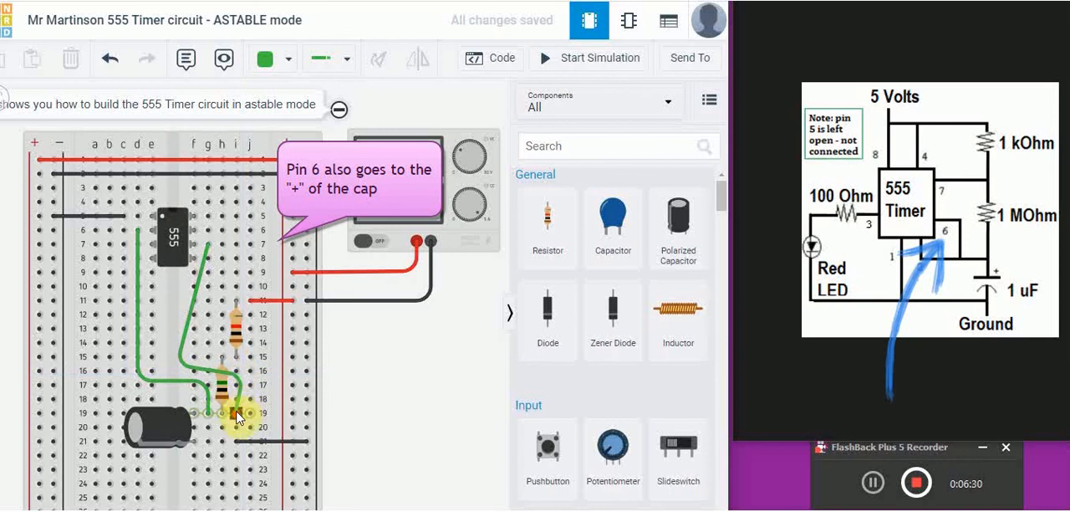
pyautogui.click(238, 415)
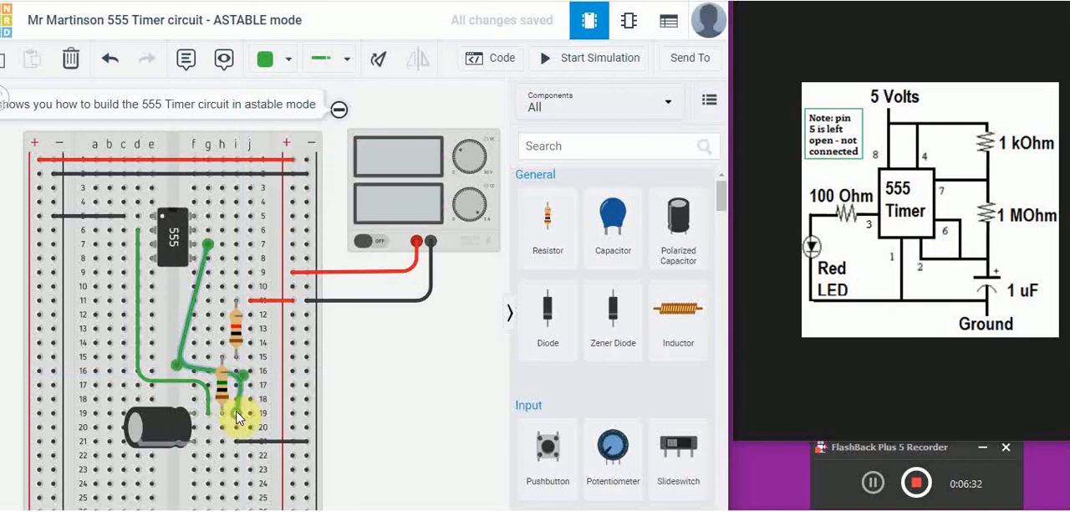
# - Straighten the pin 6 wire by moving its bends so it runs down column g and over to column i
pyautogui.click(180, 370)
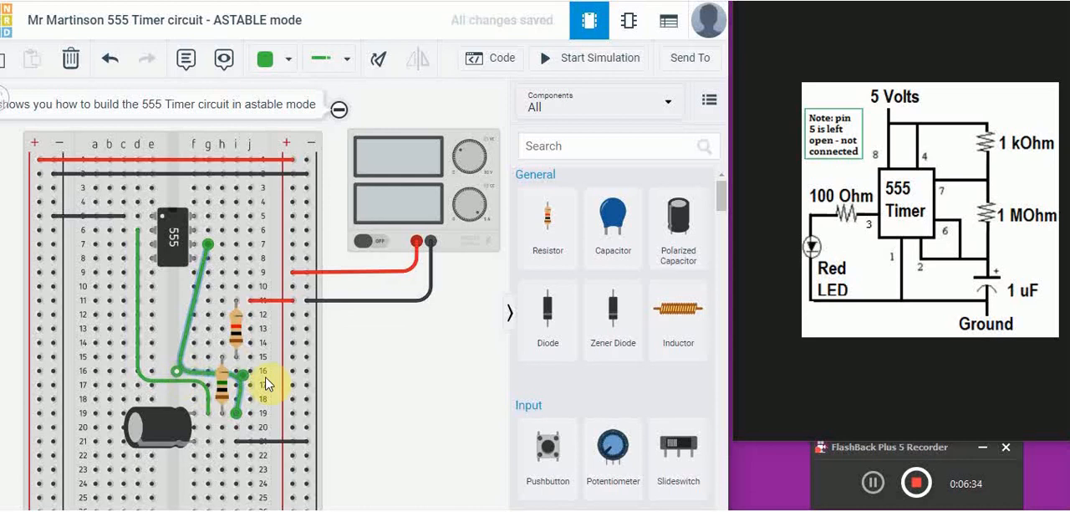
pyautogui.moveTo(240, 373); pyautogui.dragTo(239, 370)
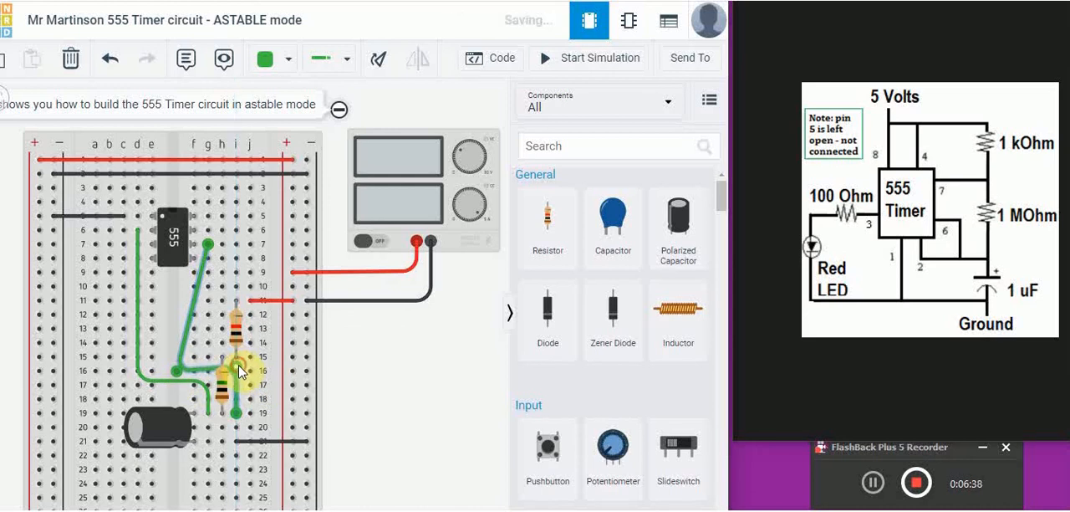
pyautogui.moveTo(175, 378); pyautogui.dragTo(204, 369)
pyautogui.click(178, 338)
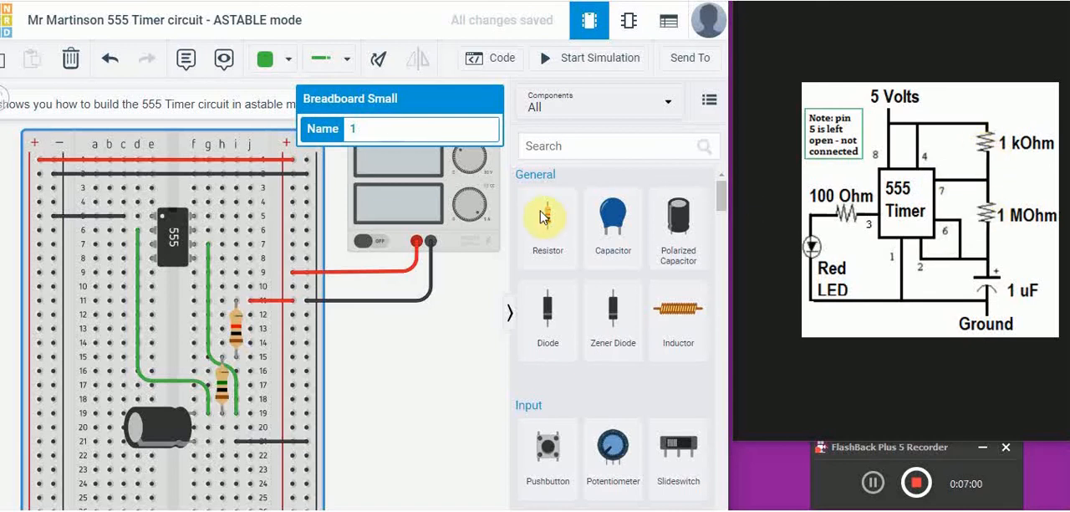
# - Connect pin 7 to the junction of the 1 kΩ and 1 MΩ resistors with a green wire from j6 around to j15
pyautogui.click(251, 231)
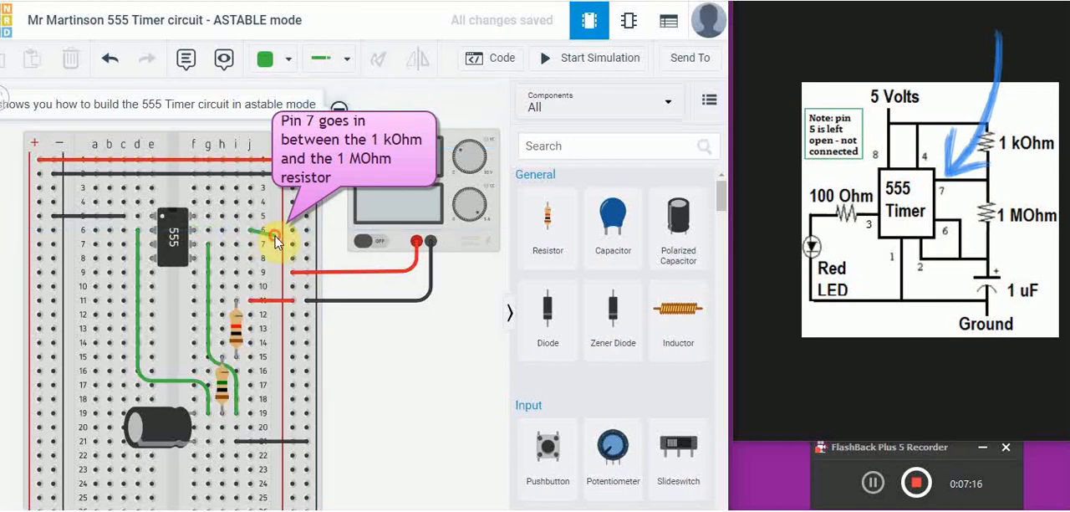
pyautogui.click(276, 242)
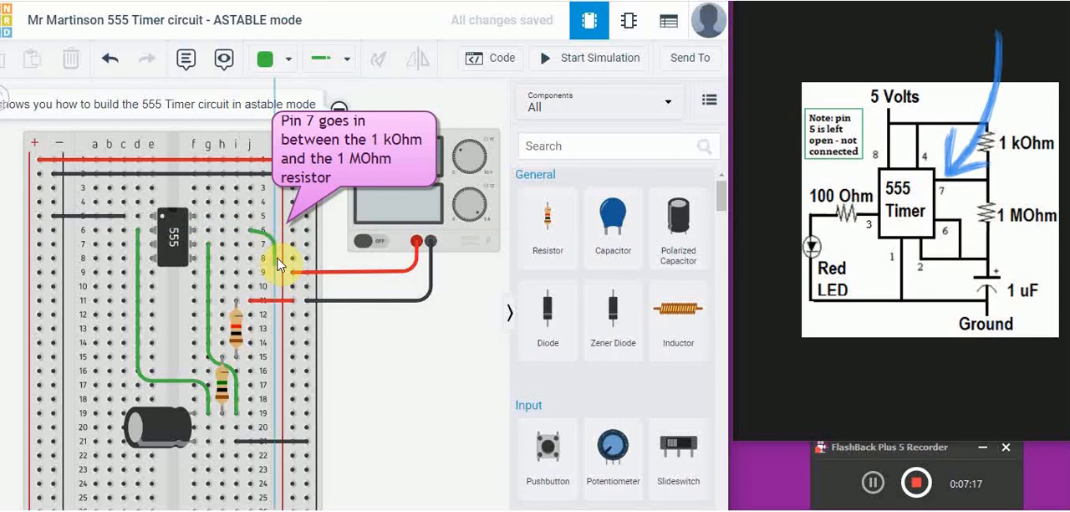
pyautogui.click(277, 351)
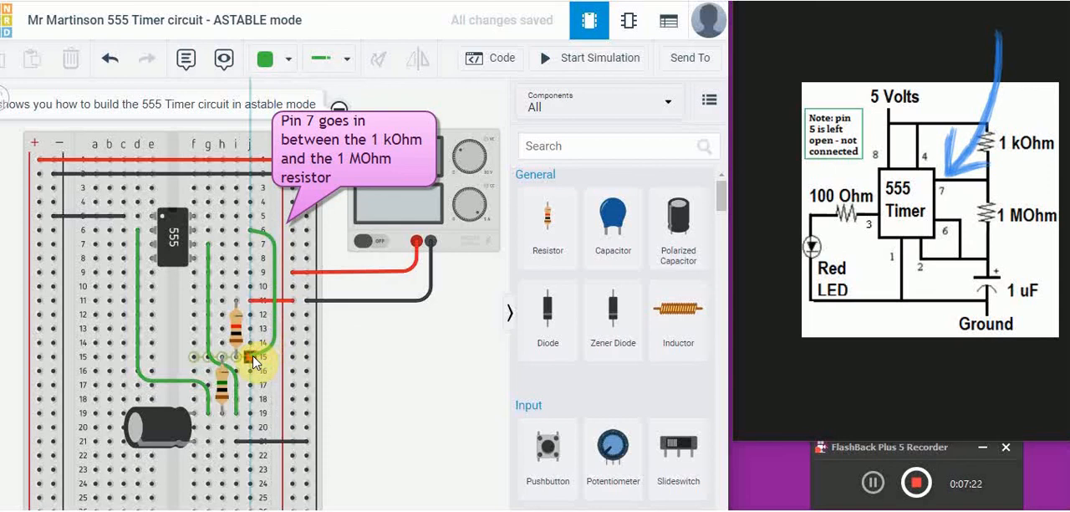
pyautogui.click(253, 358)
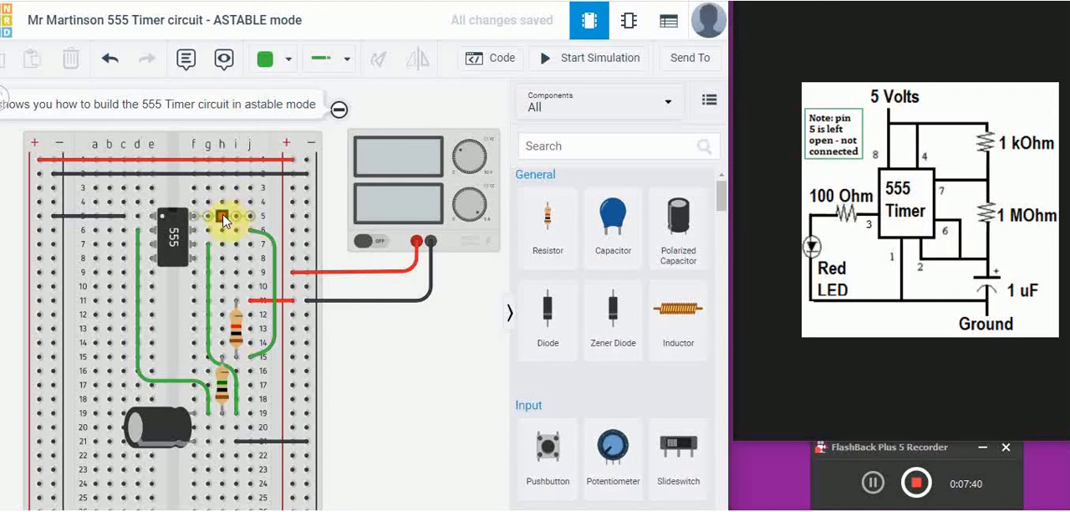
# - Connect pin 8 of the 555 timer to 5 volts with a red wire from h5 to the nearest + rail
pyautogui.click(222, 218)
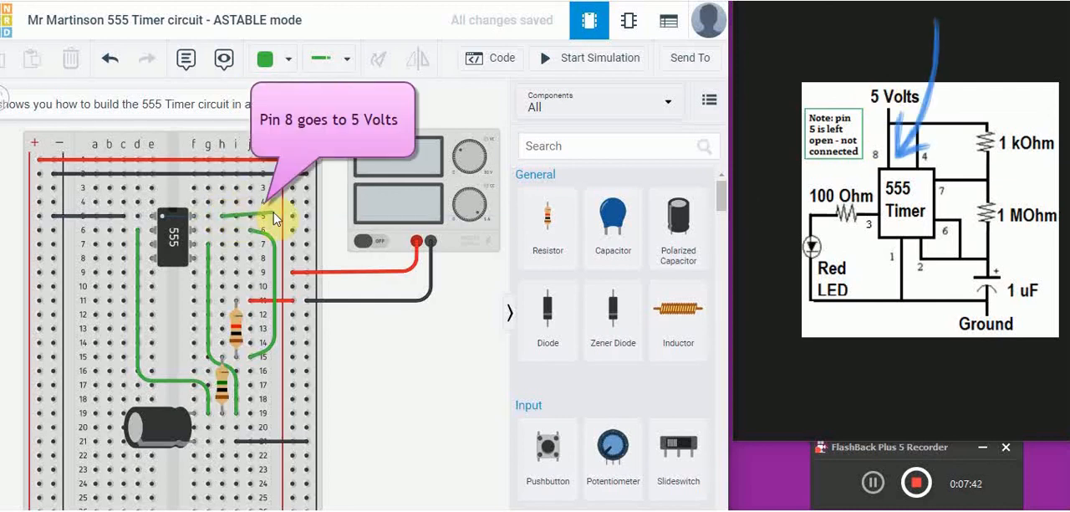
pyautogui.click(291, 218)
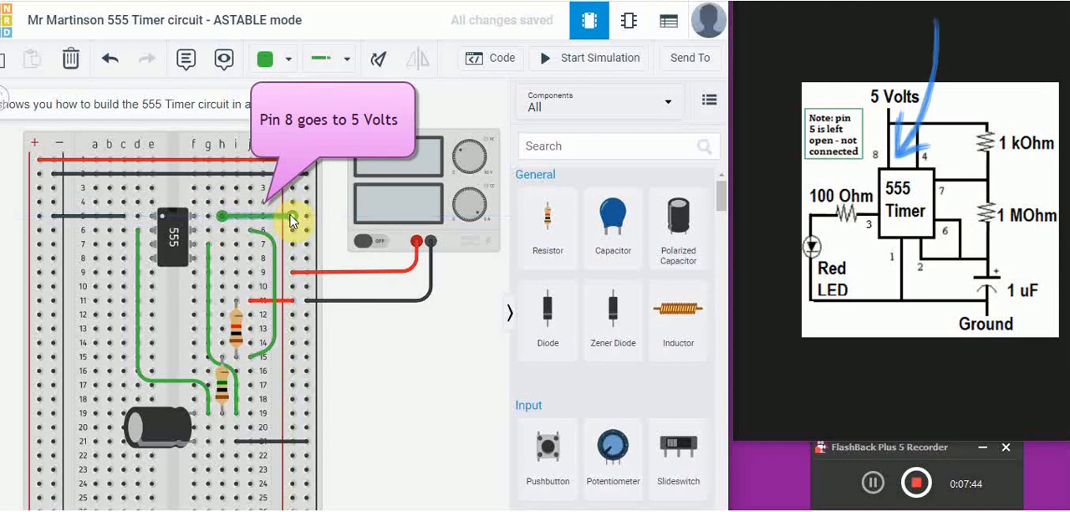
pyautogui.click(286, 62)
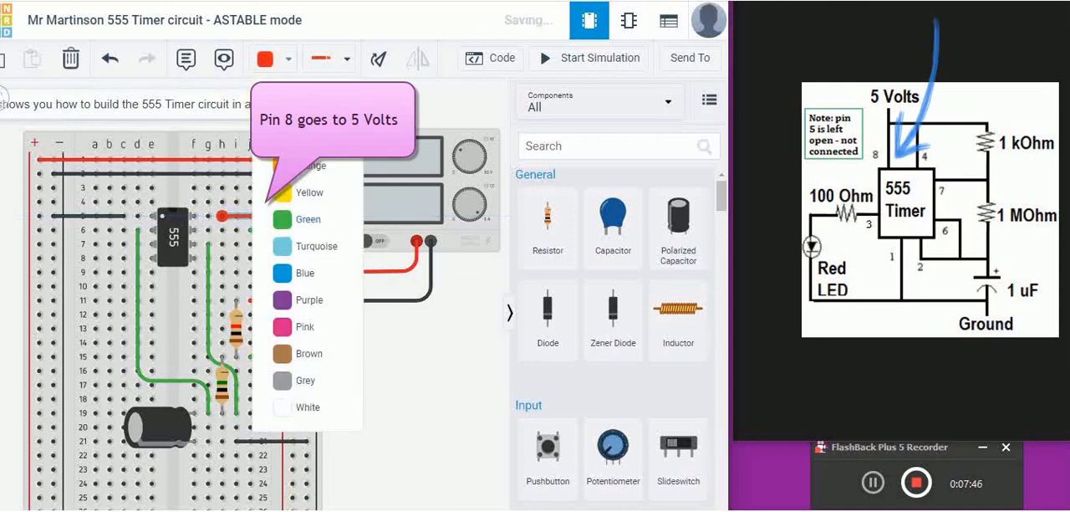
pyautogui.click(292, 127)
pyautogui.click(385, 358)
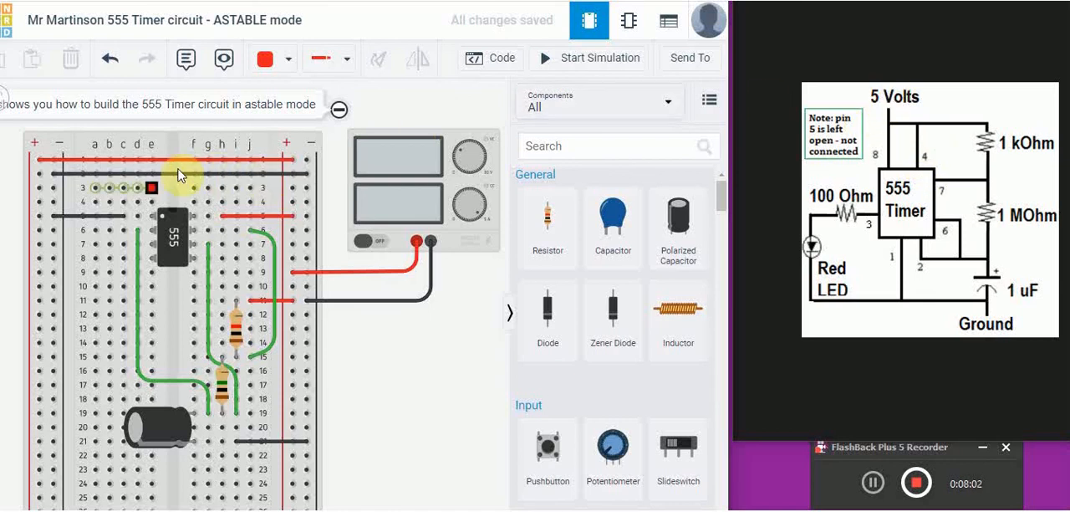
# - Connect pin 4 of the 555 timer to 5 volts with a red wire from b8 to the nearest + rail
pyautogui.click(110, 258)
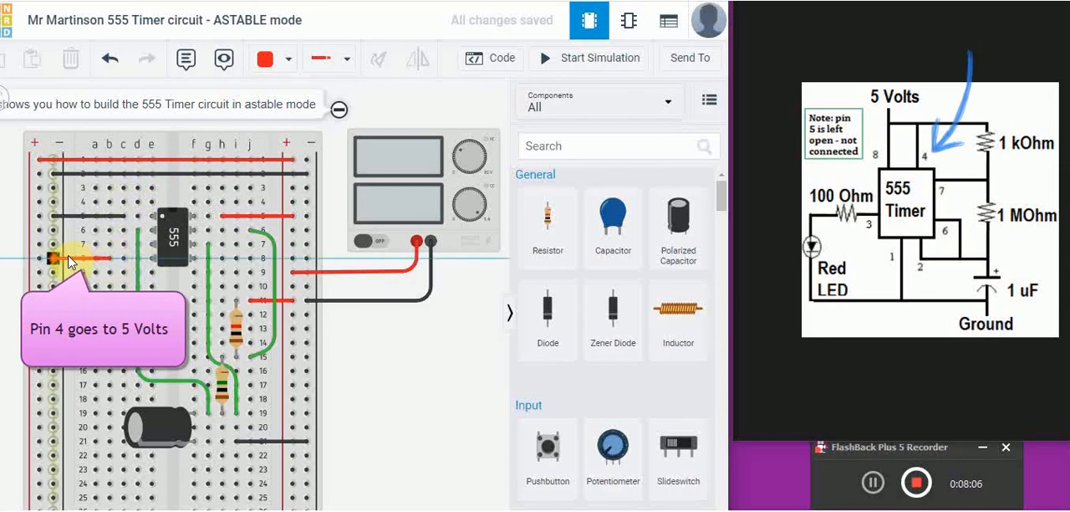
pyautogui.click(37, 258)
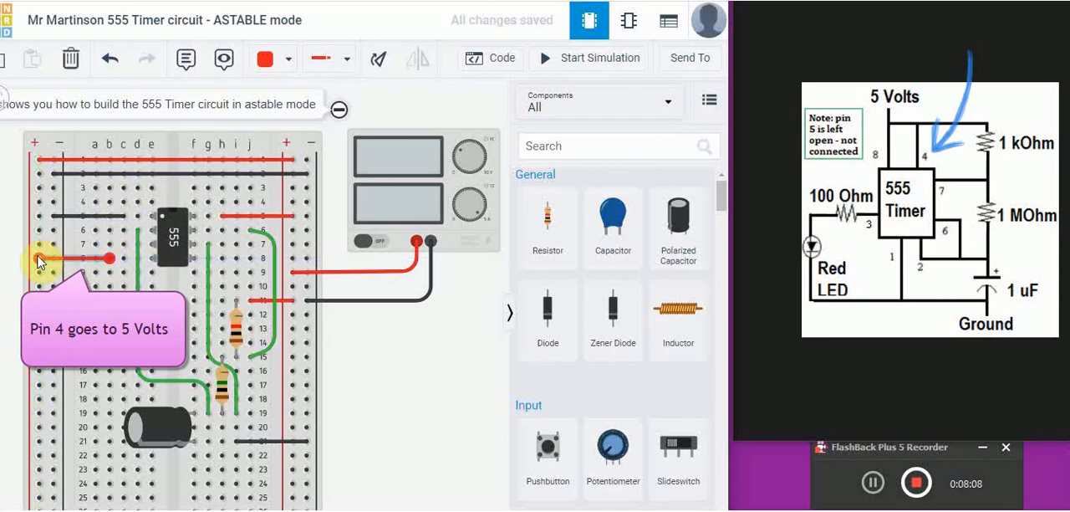
pyautogui.click(430, 372)
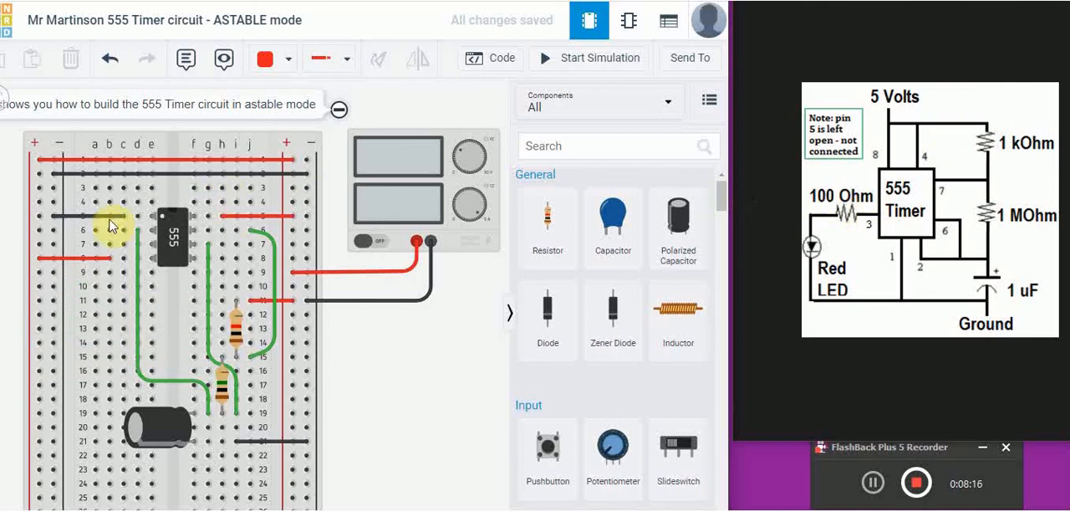
# - Add a resistor in column b between rows 11 and 15 and set its resistance to 100 Ω
pyautogui.click(538, 218)
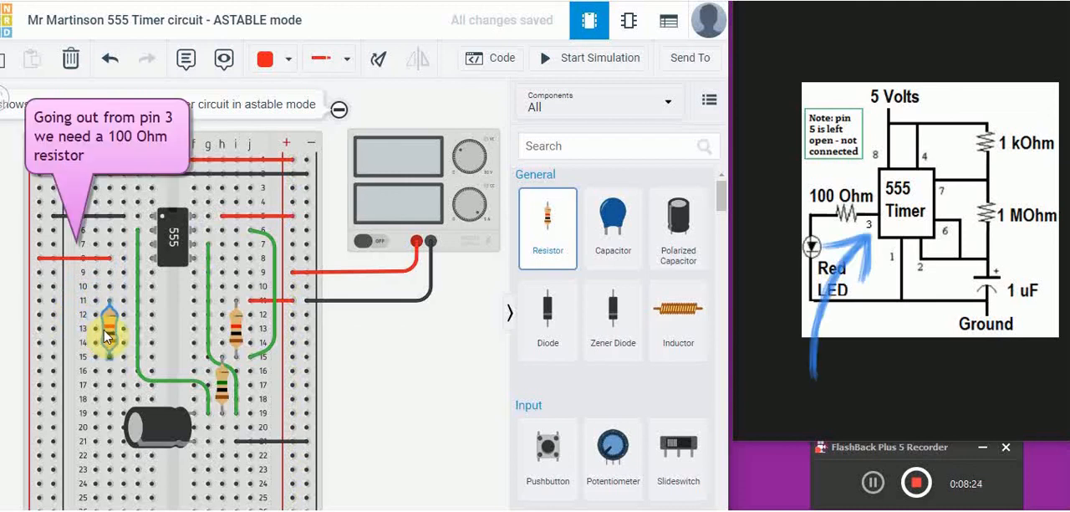
pyautogui.click(107, 334)
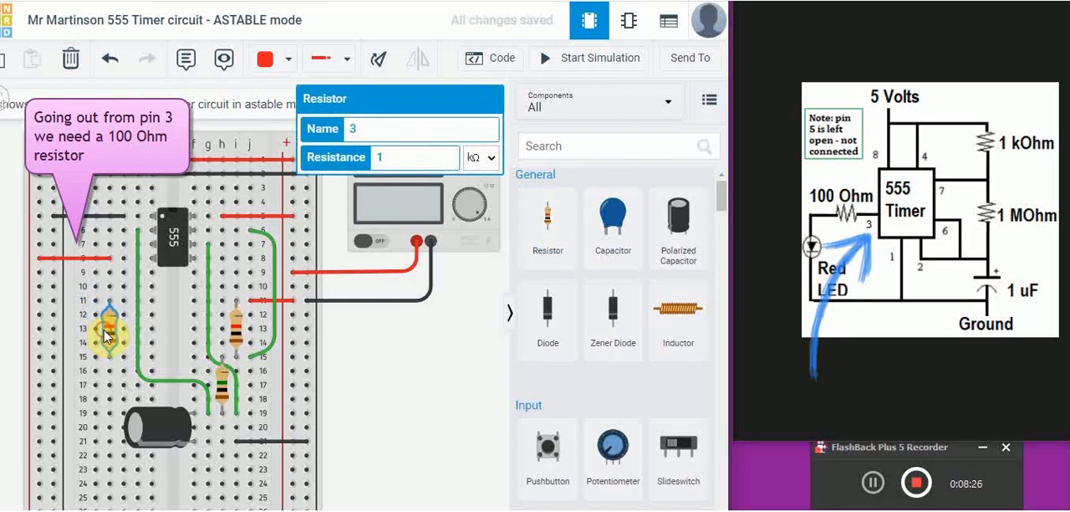
pyautogui.click(478, 166)
pyautogui.click(404, 161)
pyautogui.click(488, 158)
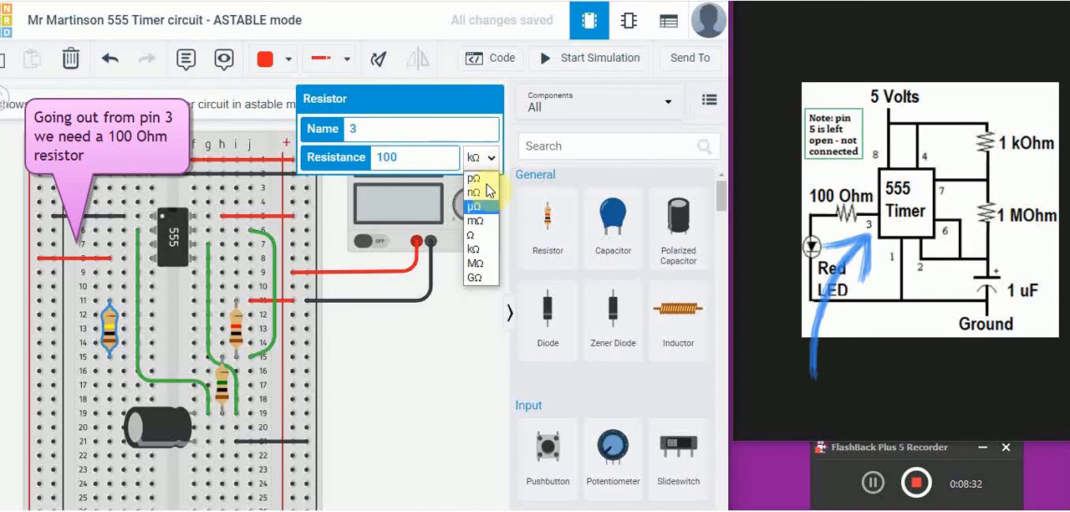
pyautogui.click(481, 238)
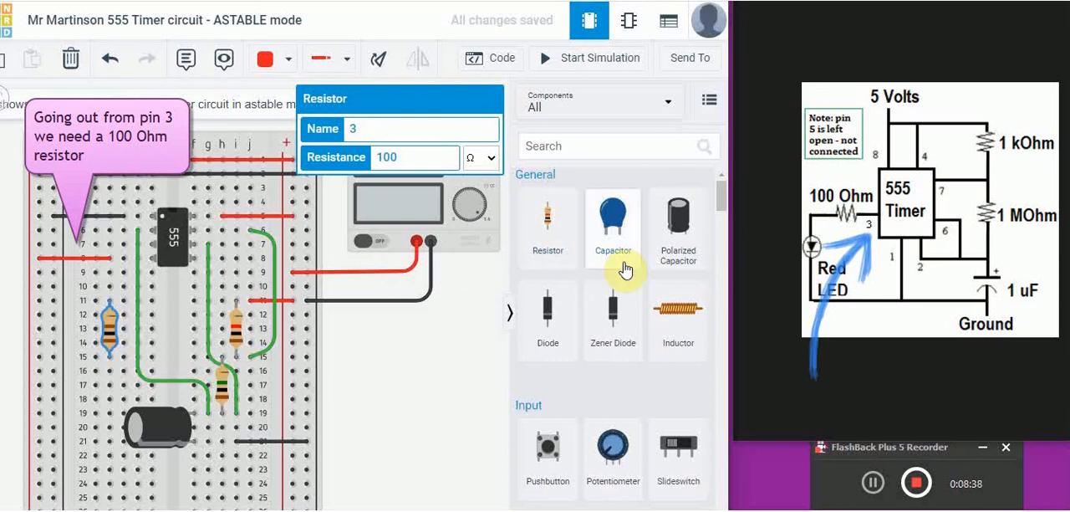
# - Find the LED among the output components and place a red one in empty space beside the breadboard
pyautogui.scroll(-1, 627, 271)
pyautogui.scroll(-3, 629, 272)
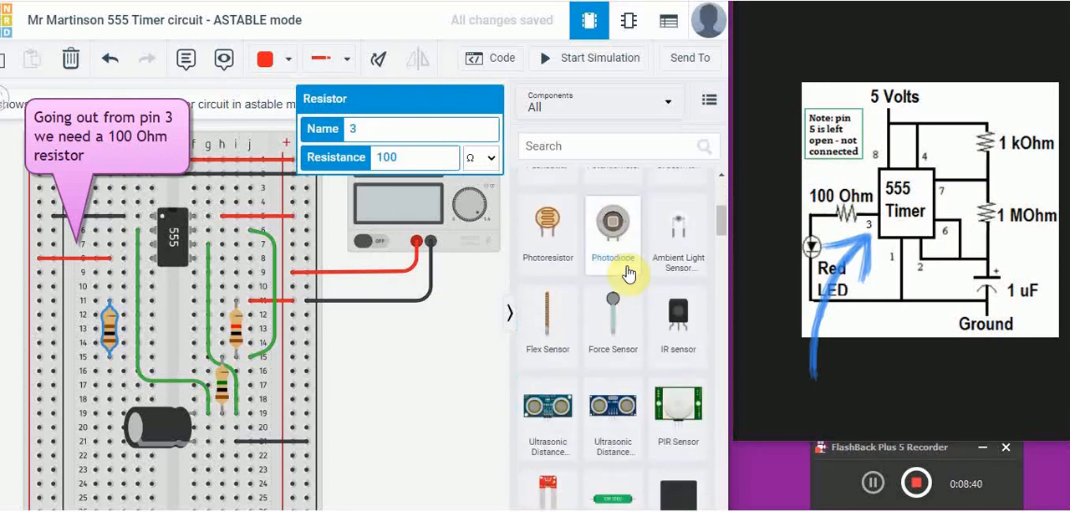
pyautogui.scroll(-6, 629, 272)
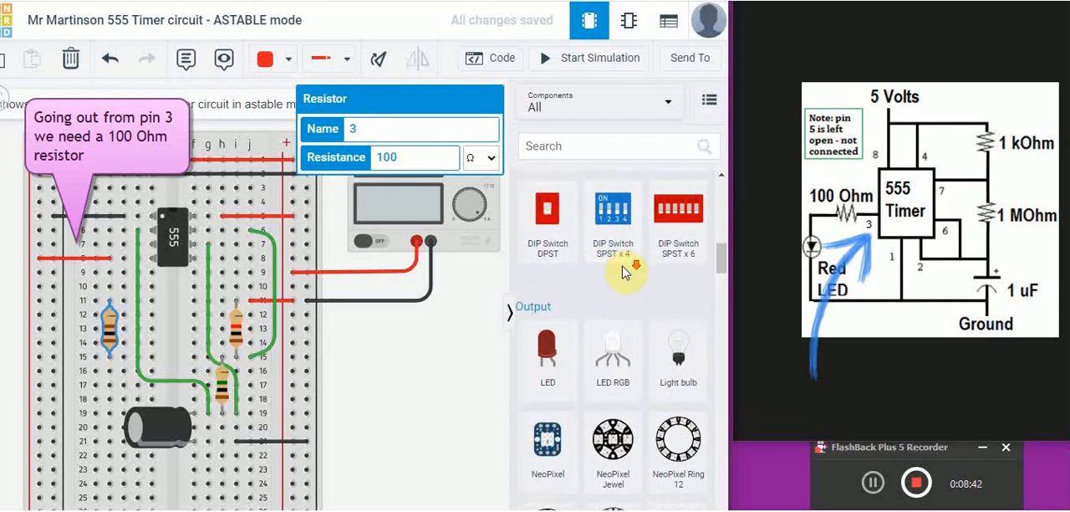
pyautogui.scroll(-1, 623, 272)
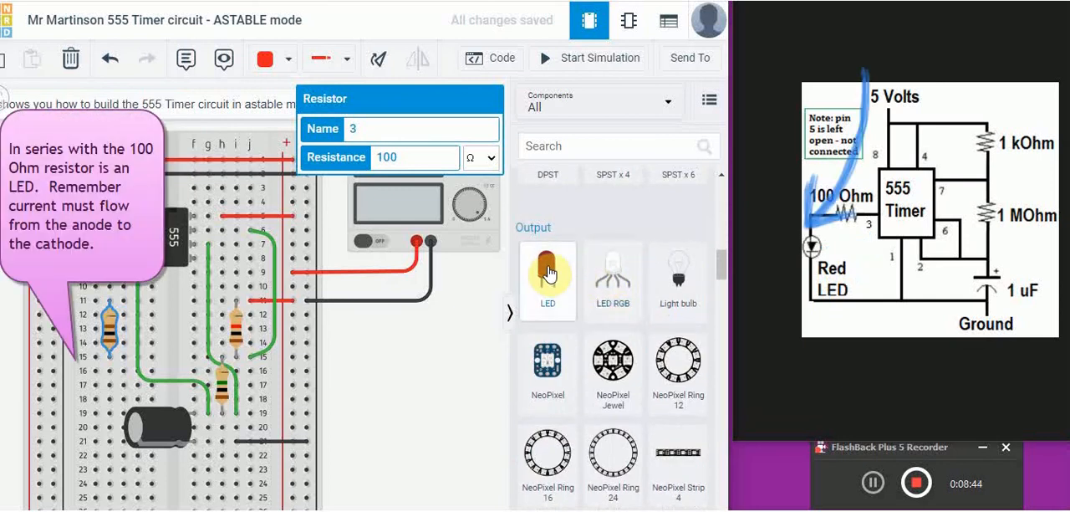
pyautogui.moveTo(548, 272); pyautogui.dragTo(400, 393)
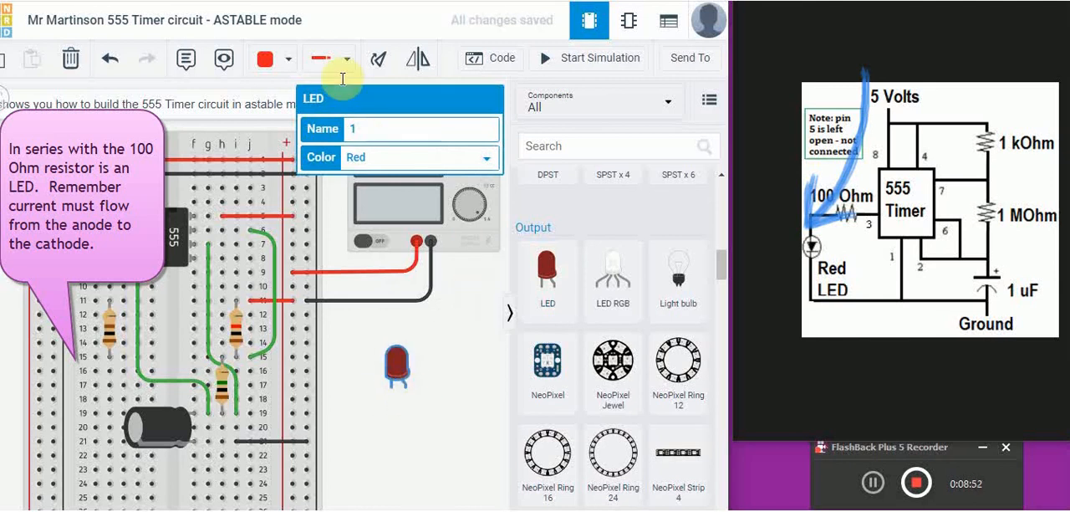
# - Rotate the LED so its leads face column a and seat the anode in a15 and the cathode in a16
pyautogui.click(377, 61)
pyautogui.click(379, 61)
pyautogui.click(379, 61)
pyautogui.click(381, 61)
pyautogui.click(381, 61)
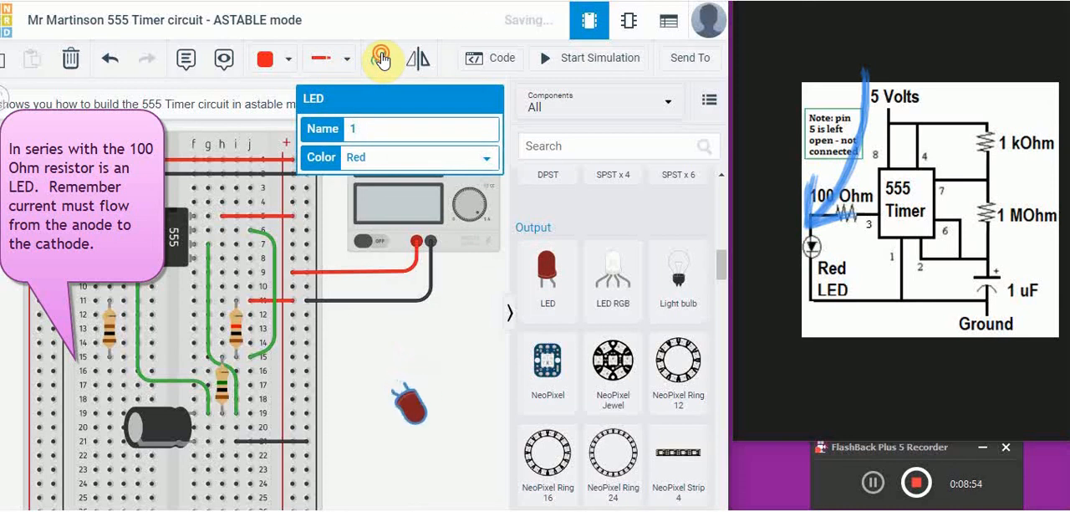
pyautogui.click(383, 61)
pyautogui.click(382, 61)
pyautogui.click(382, 61)
pyautogui.click(382, 61)
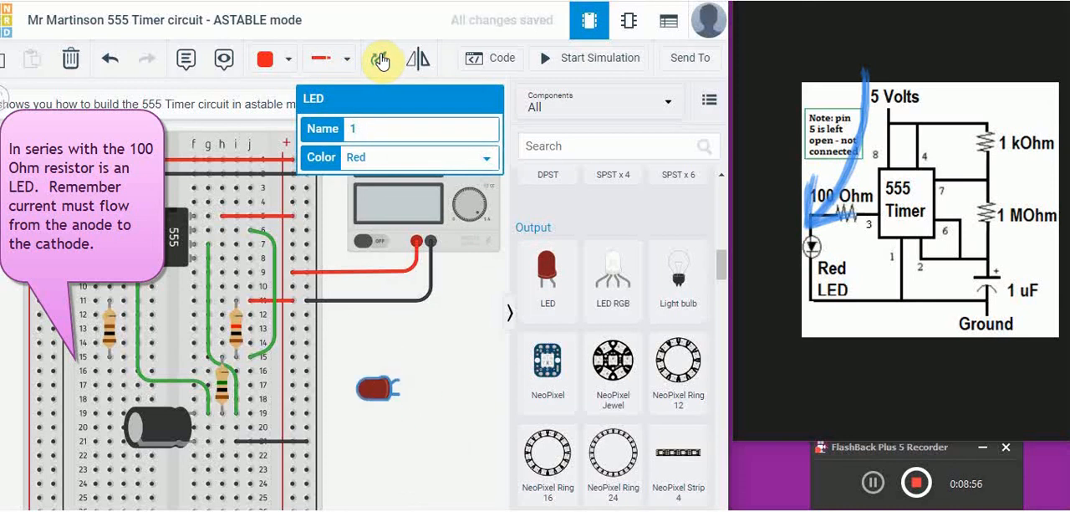
pyautogui.moveTo(378, 389); pyautogui.dragTo(76, 375)
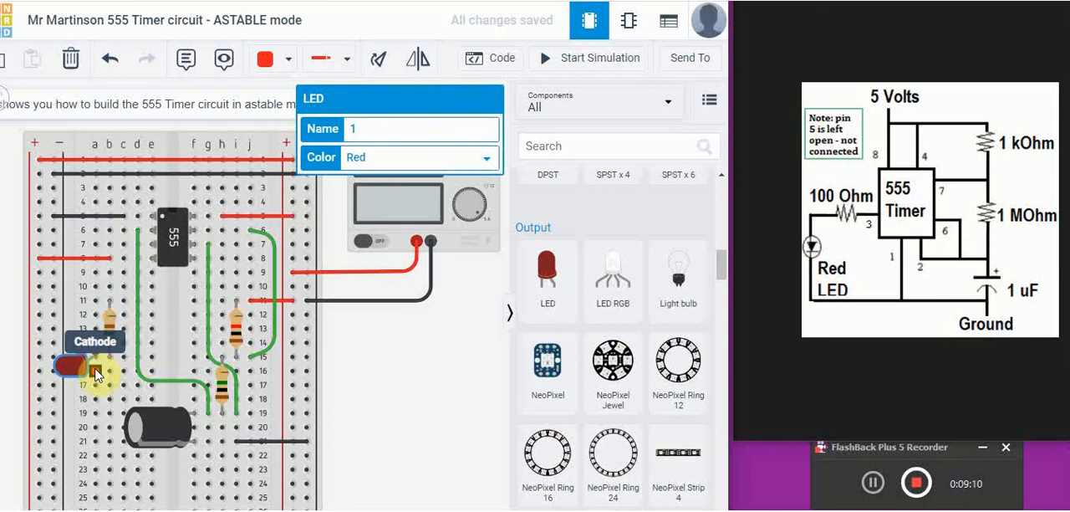
# - Connect the LED's cathode to ground with a black wire from b16 to the nearest − rail at row 19
pyautogui.click(287, 58)
pyautogui.click(281, 109)
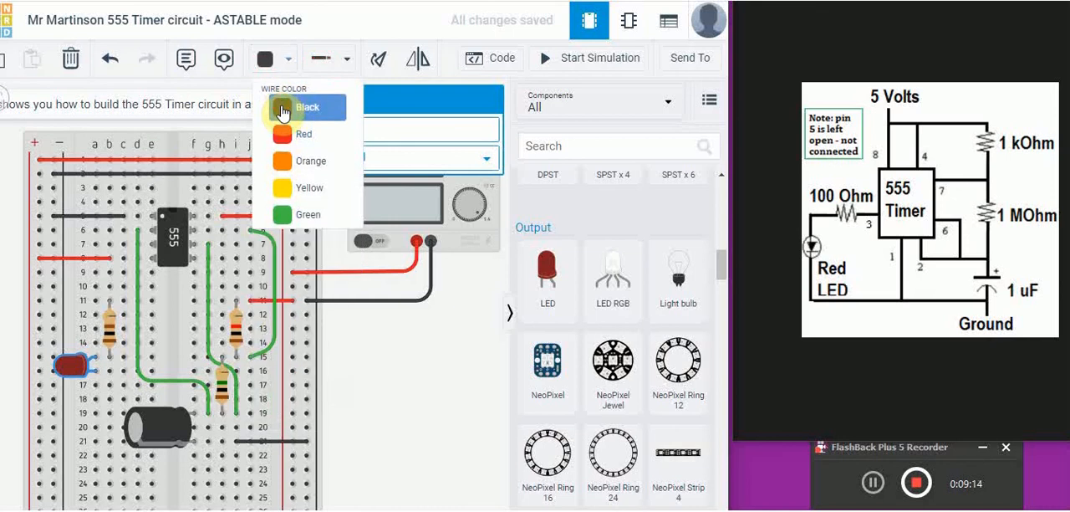
pyautogui.click(109, 373)
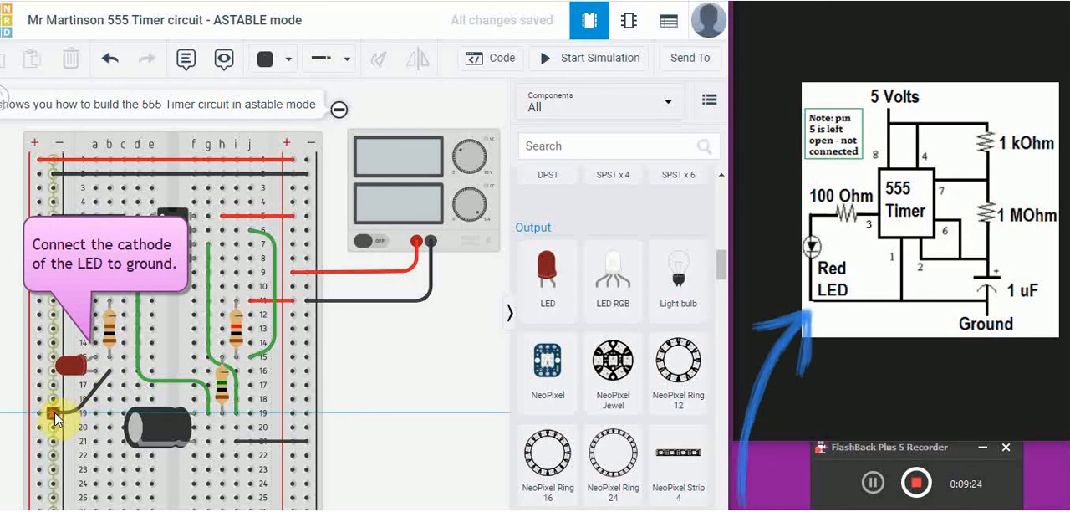
pyautogui.click(54, 416)
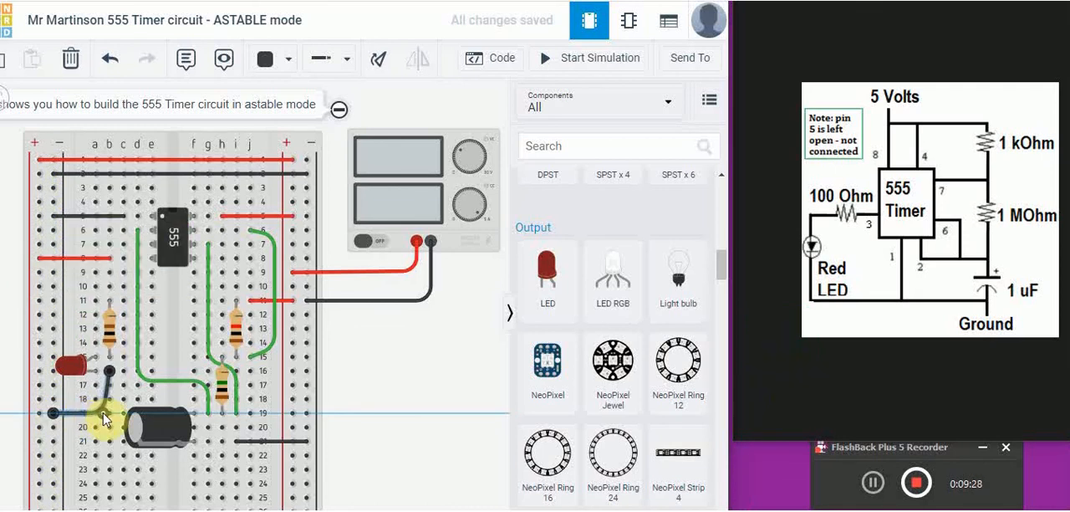
pyautogui.click(413, 394)
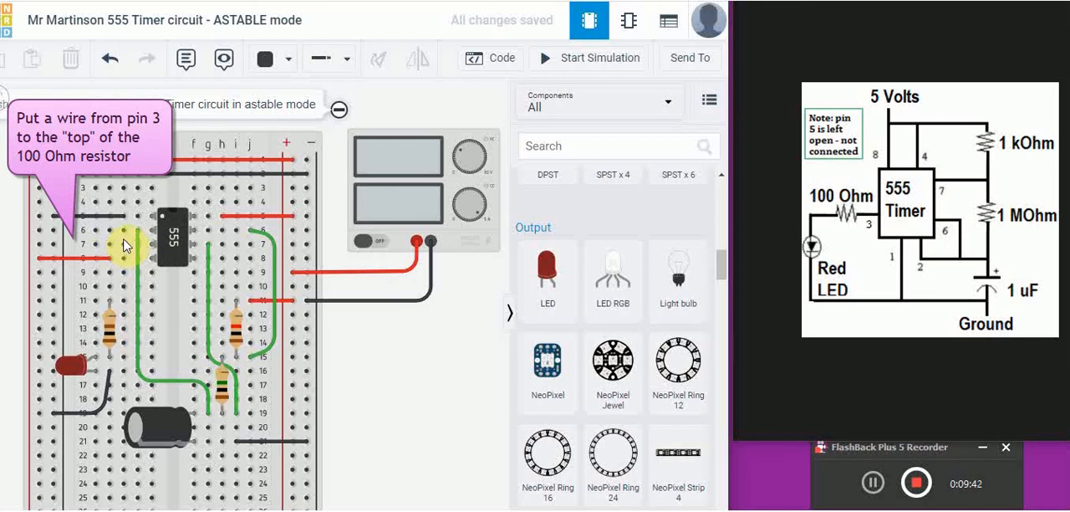
# - Connect pin 3 of the 555 timer to the upper end of the 100 Ω resistor with a bent green wire from c7 to a11
pyautogui.click(285, 60)
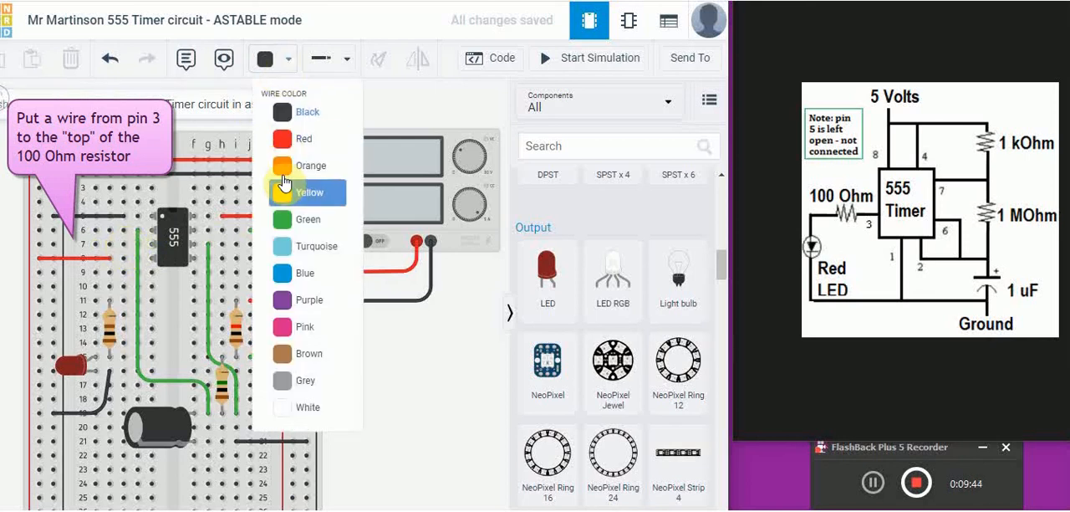
pyautogui.click(285, 219)
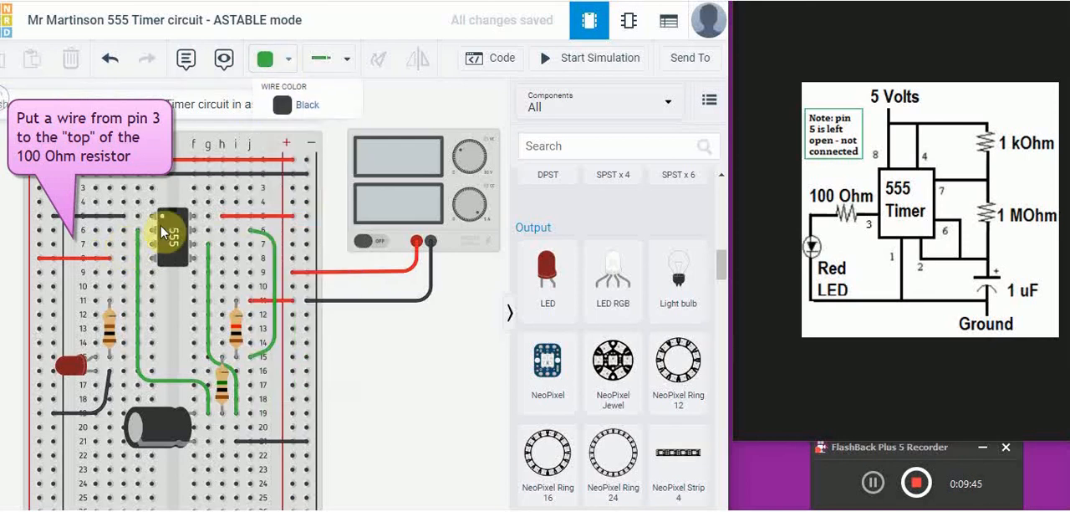
pyautogui.click(124, 247)
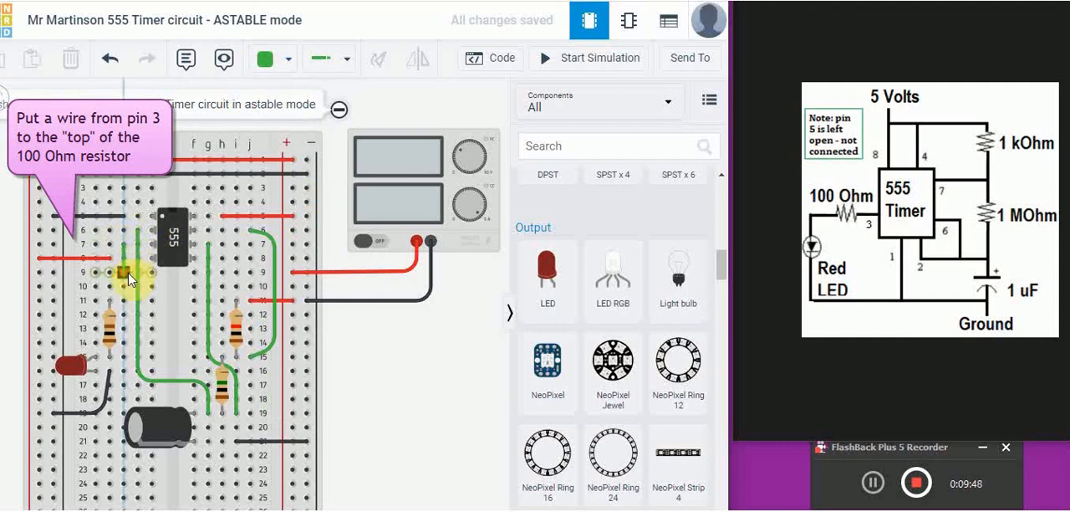
pyautogui.click(69, 298)
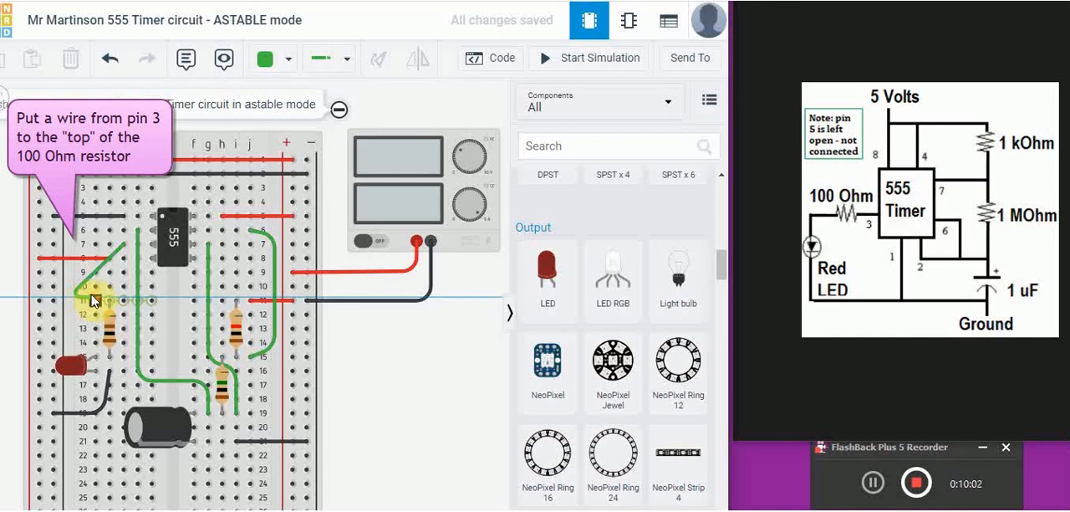
pyautogui.click(95, 301)
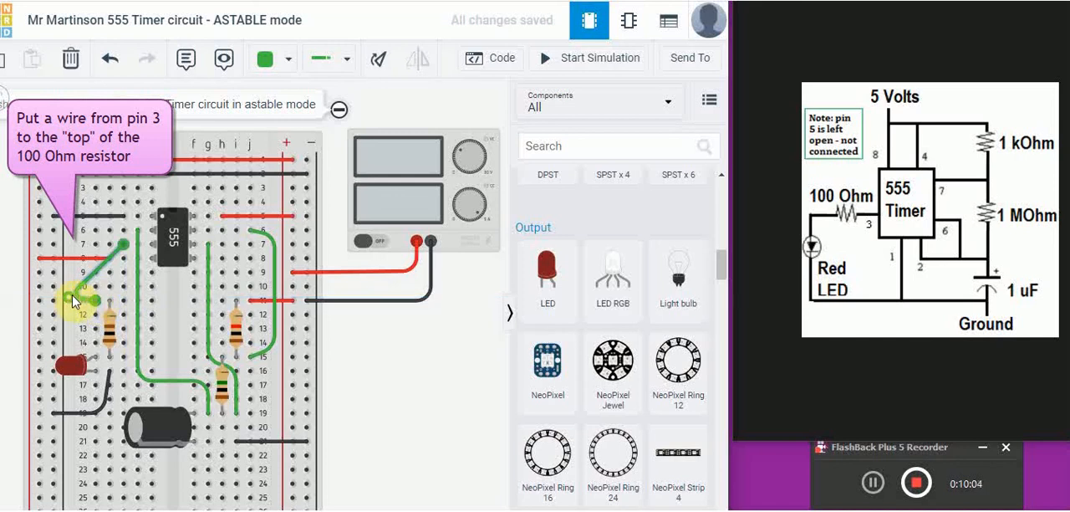
# - Reshape the green pin 3 wire by moving its bend point in to column a, close to its a11 end
pyautogui.moveTo(68, 297); pyautogui.dragTo(96, 282)
pyautogui.click(357, 345)
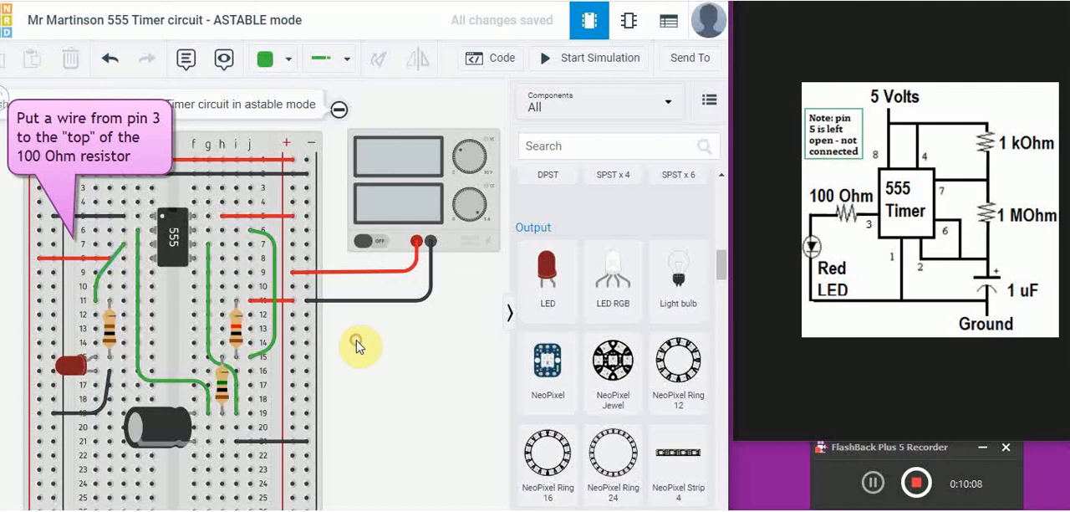
pyautogui.click(95, 286)
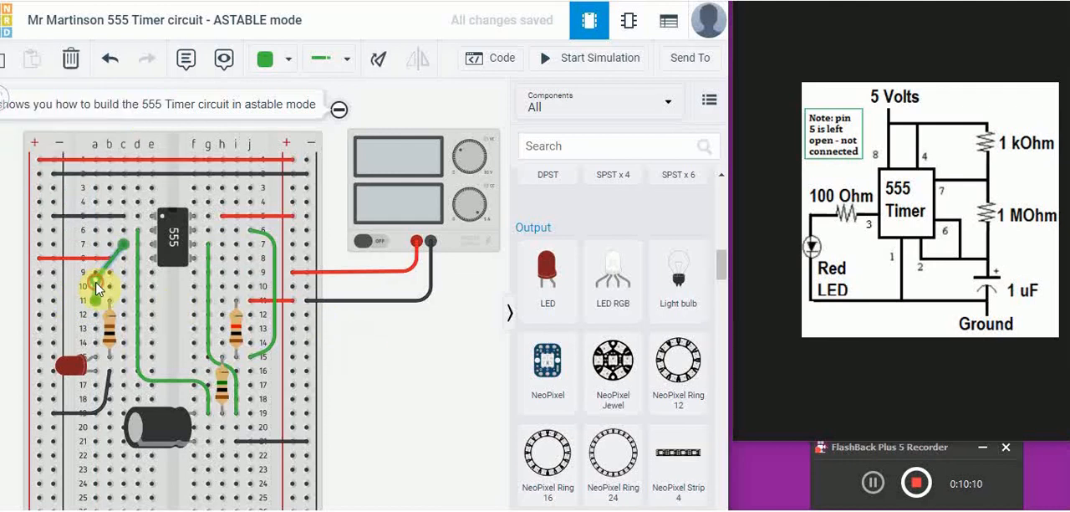
pyautogui.moveTo(95, 280); pyautogui.dragTo(96, 299)
pyautogui.click(420, 384)
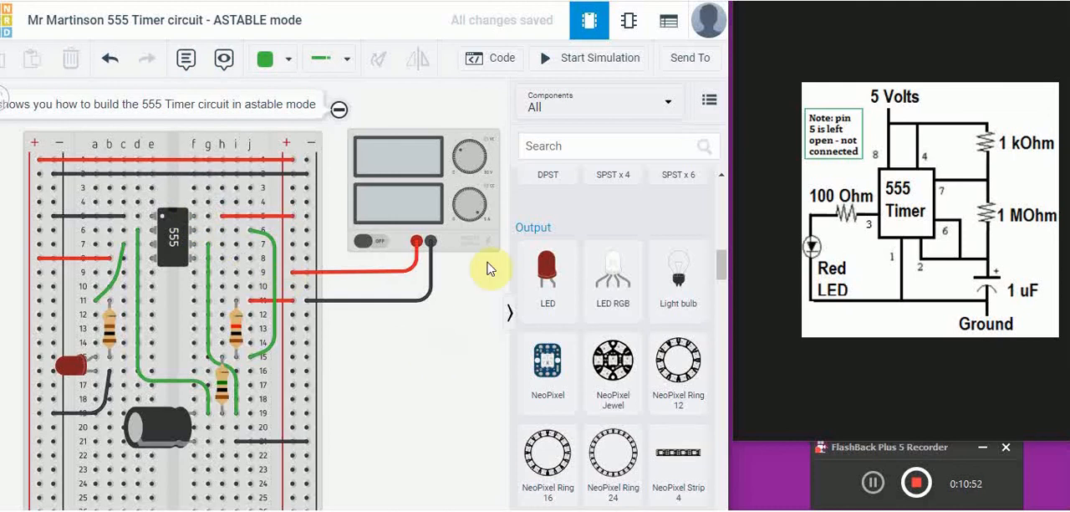
# - Run the simulation to check the circuit's LED, and stop it again
pyautogui.click(595, 60)
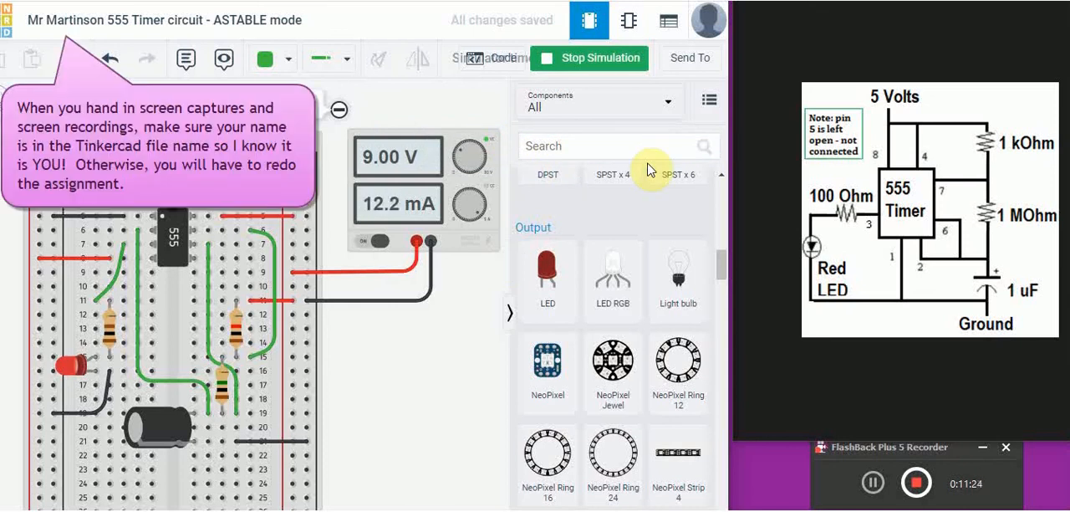
pyautogui.press('s')
# - Find the oscilloscope in the component library and place one in the empty space below the power supply
pyautogui.click(585, 142)
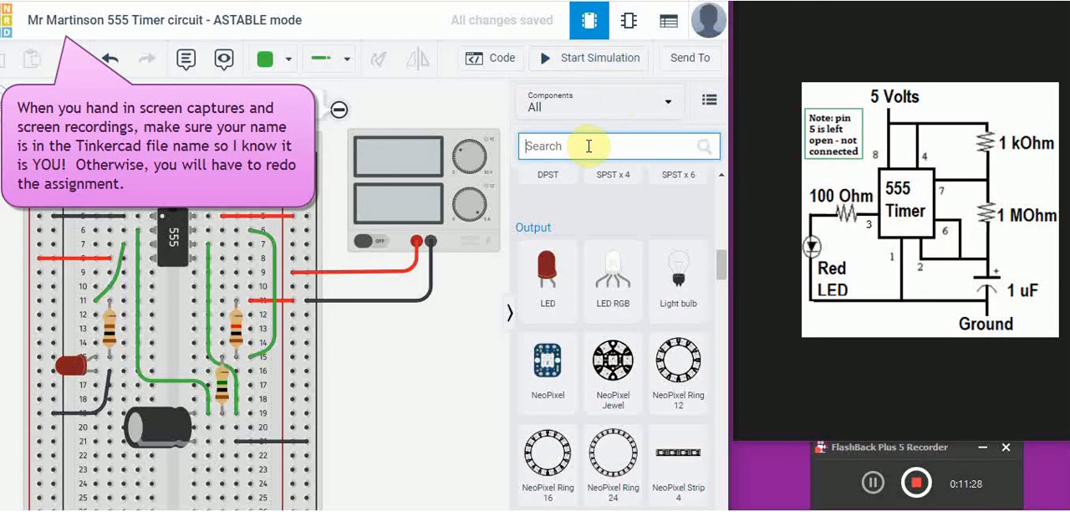
pyautogui.write('scope')
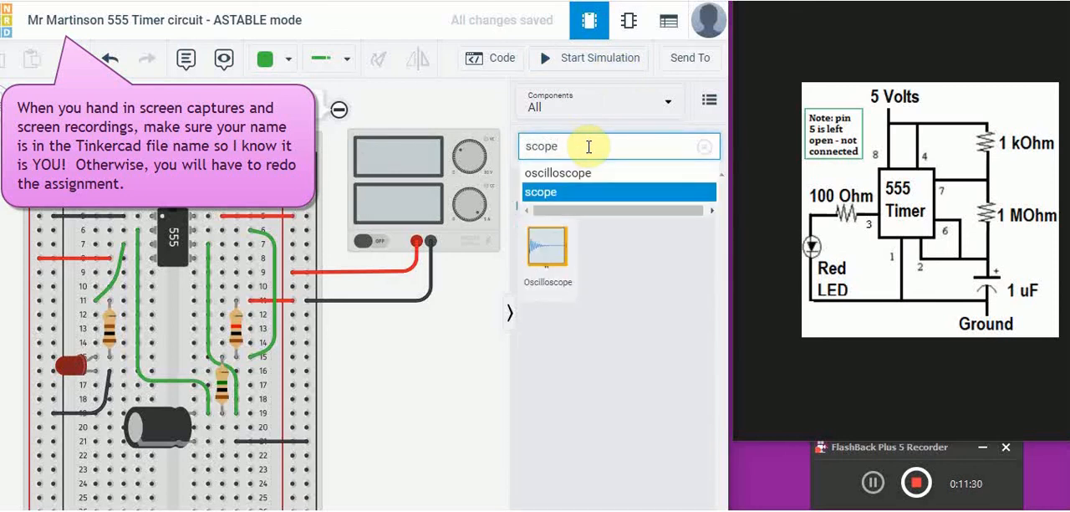
pyautogui.press('Up')
pyautogui.press('Up')
pyautogui.press('Return')
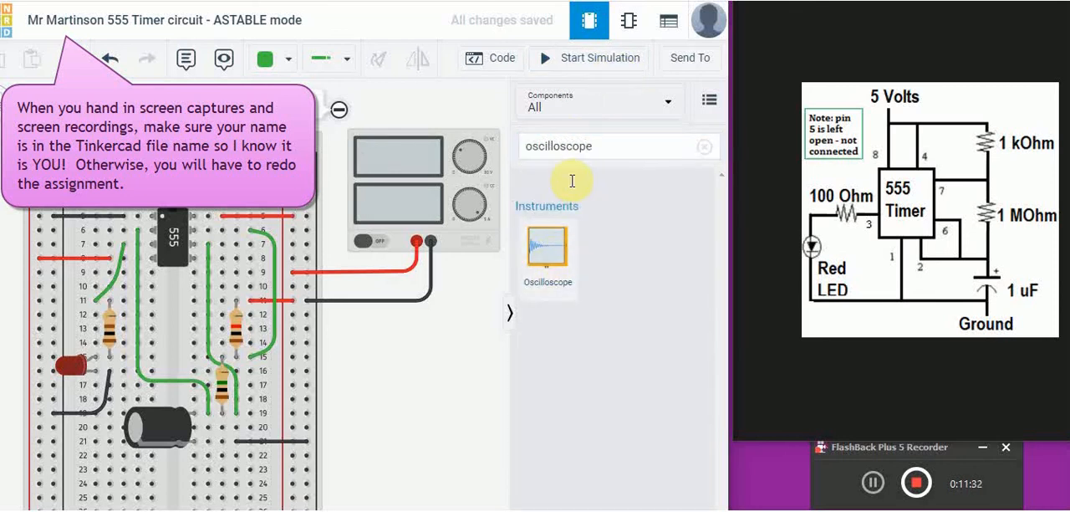
pyautogui.moveTo(544, 262); pyautogui.dragTo(412, 473)
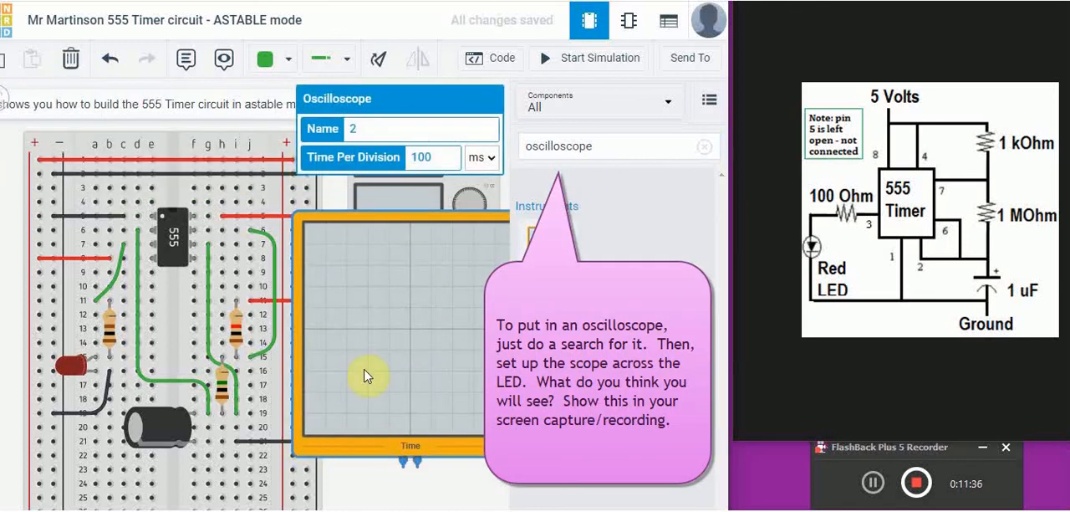
pyautogui.moveTo(388, 310); pyautogui.dragTo(399, 351)
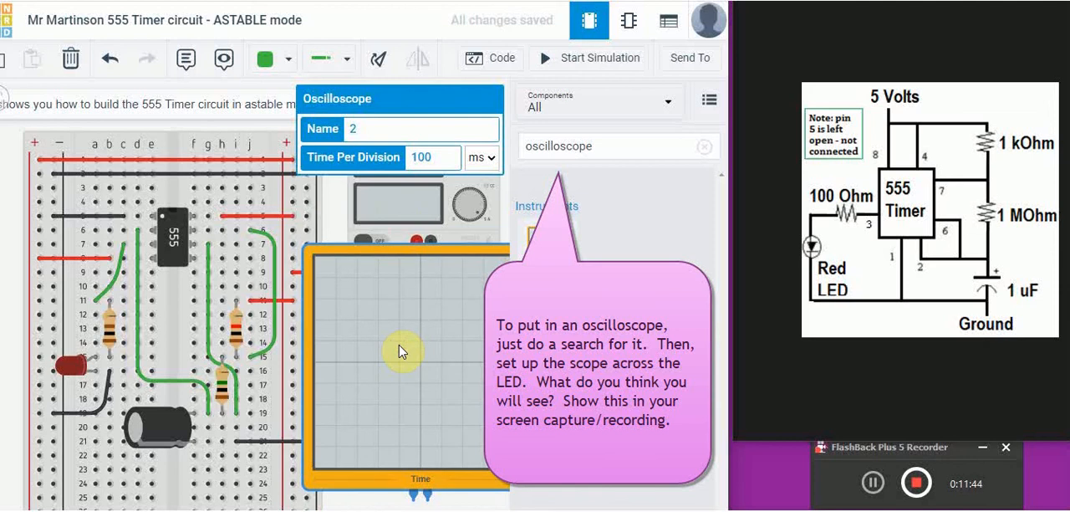
# - Rotate the oscilloscope through a full turn back to its upright orientation
pyautogui.click(379, 62)
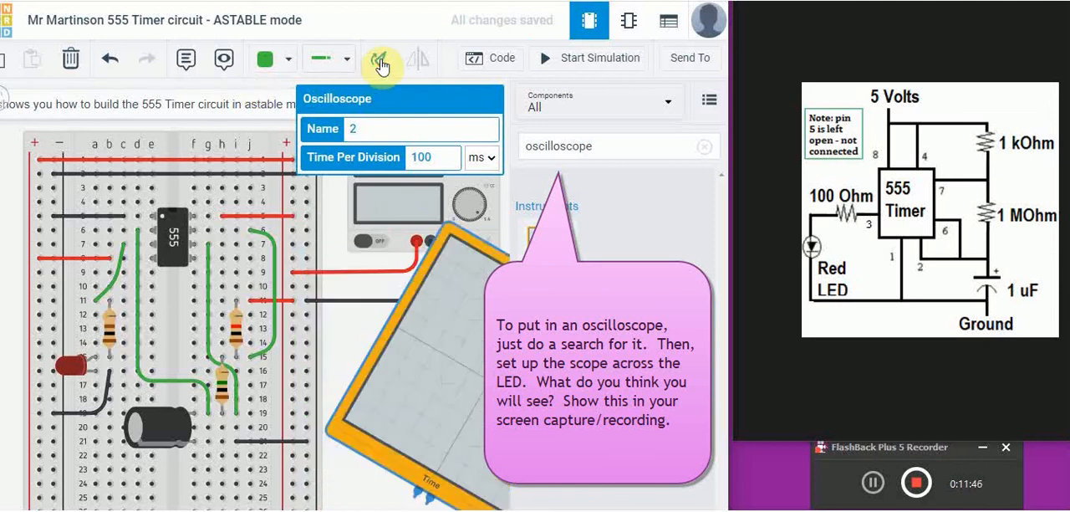
pyautogui.click(379, 62)
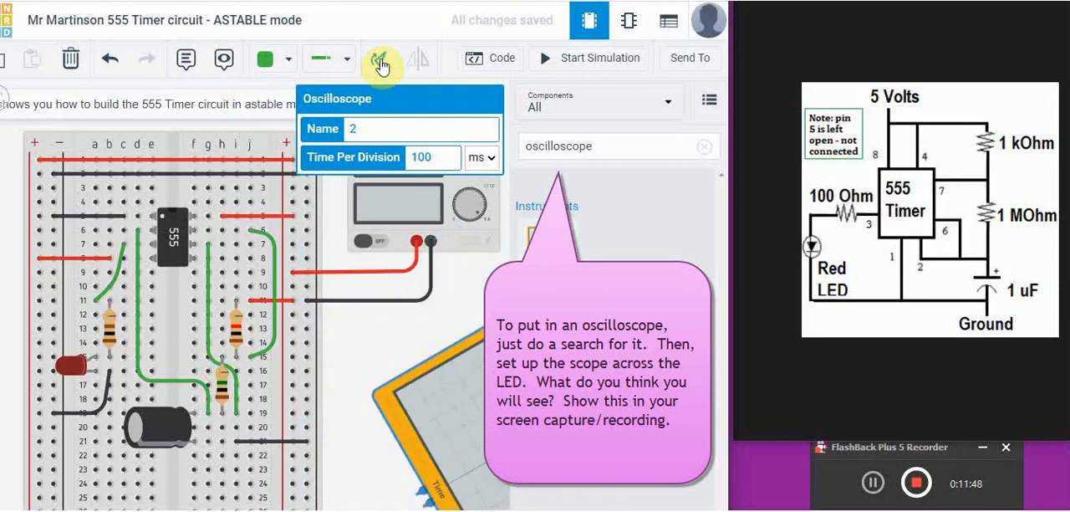
pyautogui.click(382, 66)
pyautogui.click(382, 66)
pyautogui.click(382, 66)
pyautogui.click(382, 66)
pyautogui.click(382, 66)
pyautogui.click(382, 66)
pyautogui.click(382, 66)
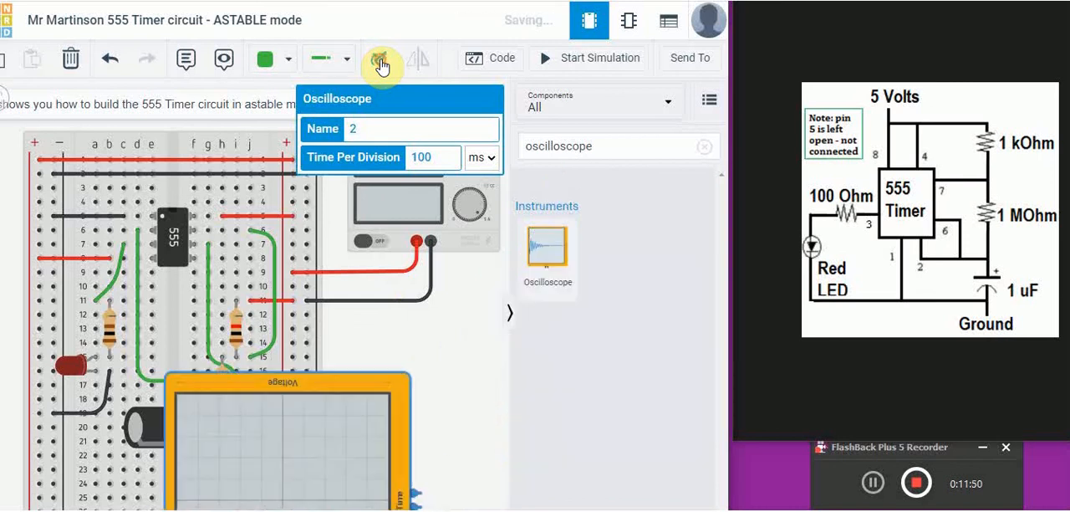
pyautogui.click(382, 67)
pyautogui.click(382, 66)
pyautogui.click(382, 66)
pyautogui.click(383, 66)
pyautogui.click(382, 66)
pyautogui.click(382, 66)
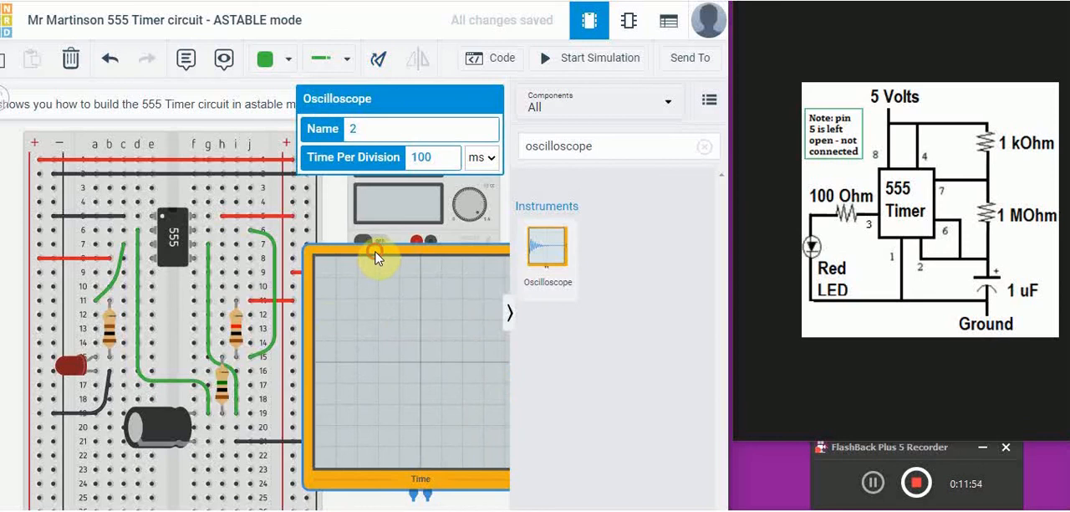
# - Try several positions for the oscilloscope around the breadboard's edge below the power supply, and delete it from the circuit
pyautogui.moveTo(375, 259); pyautogui.dragTo(405, 327)
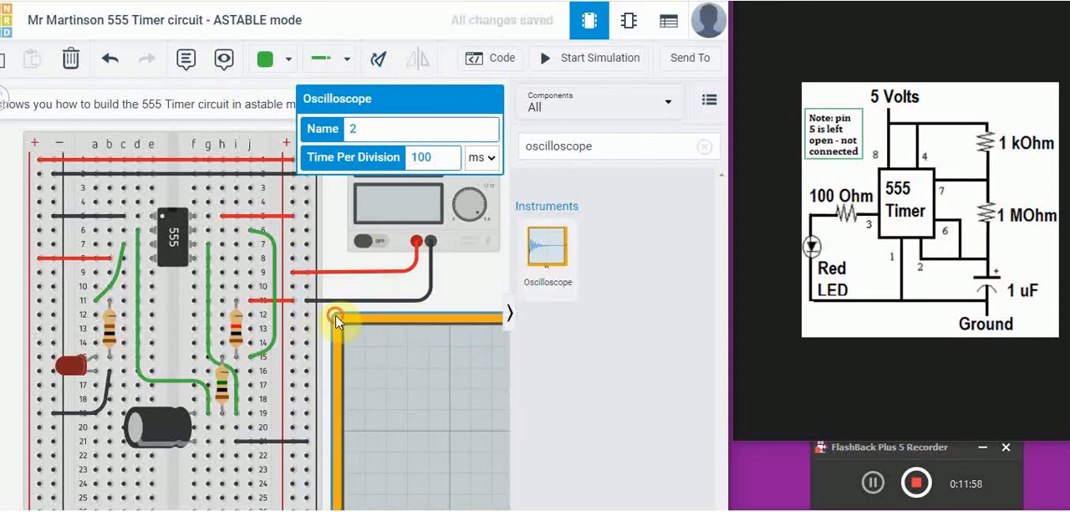
pyautogui.moveTo(335, 310); pyautogui.dragTo(219, 239)
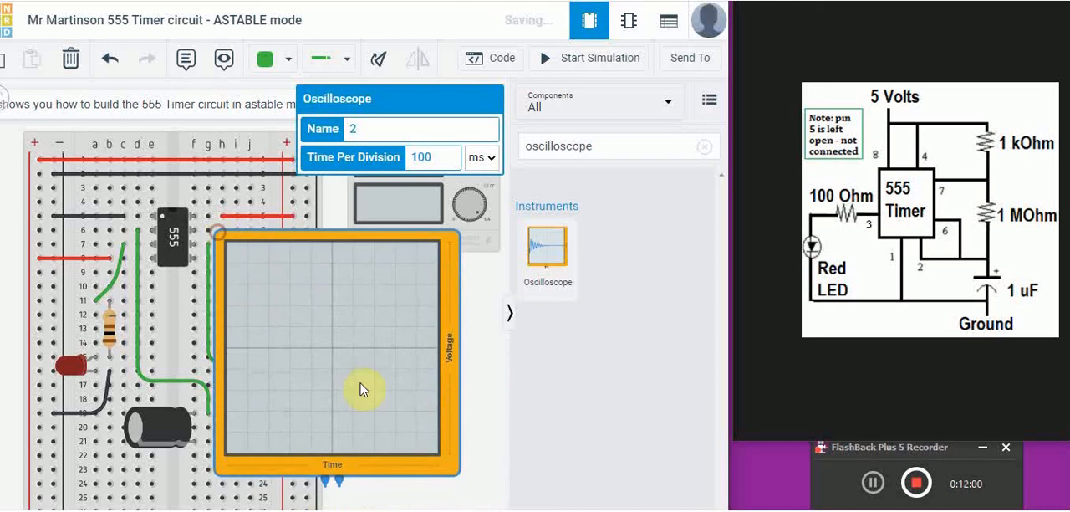
pyautogui.moveTo(458, 479); pyautogui.dragTo(458, 508)
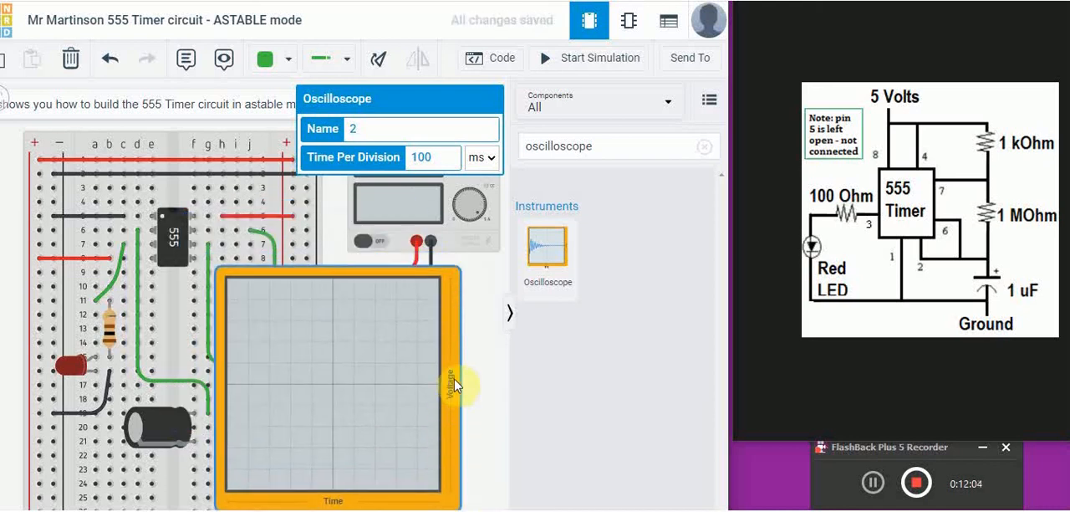
pyautogui.moveTo(383, 307); pyautogui.dragTo(430, 305)
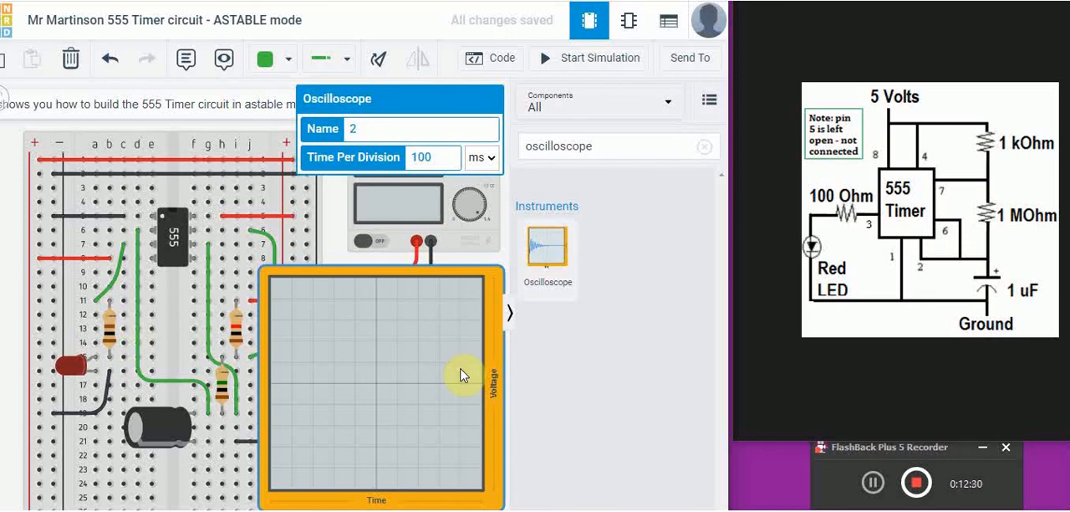
pyautogui.press('Delete')
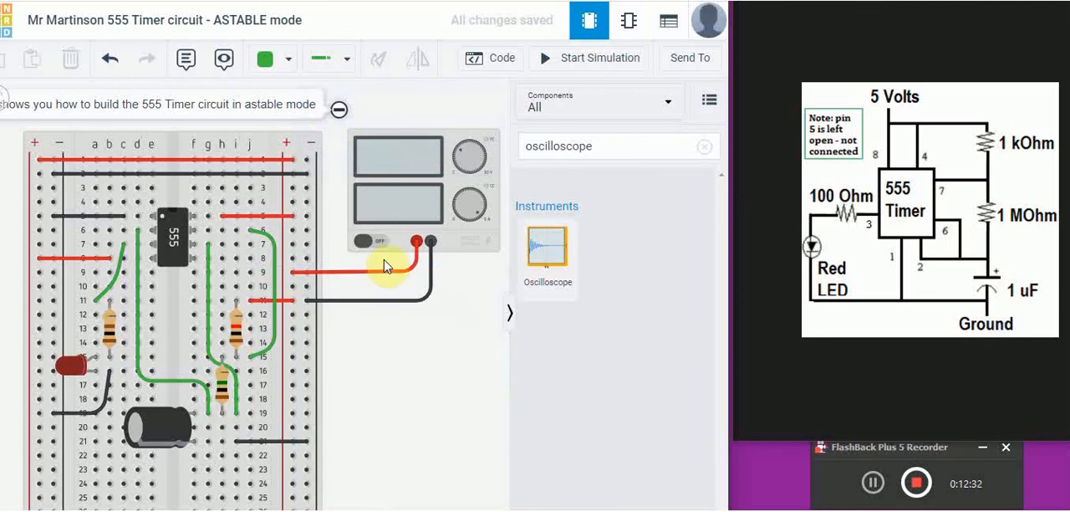
# - Start the simulation of the completed 555 timer circuit
pyautogui.click(585, 58)
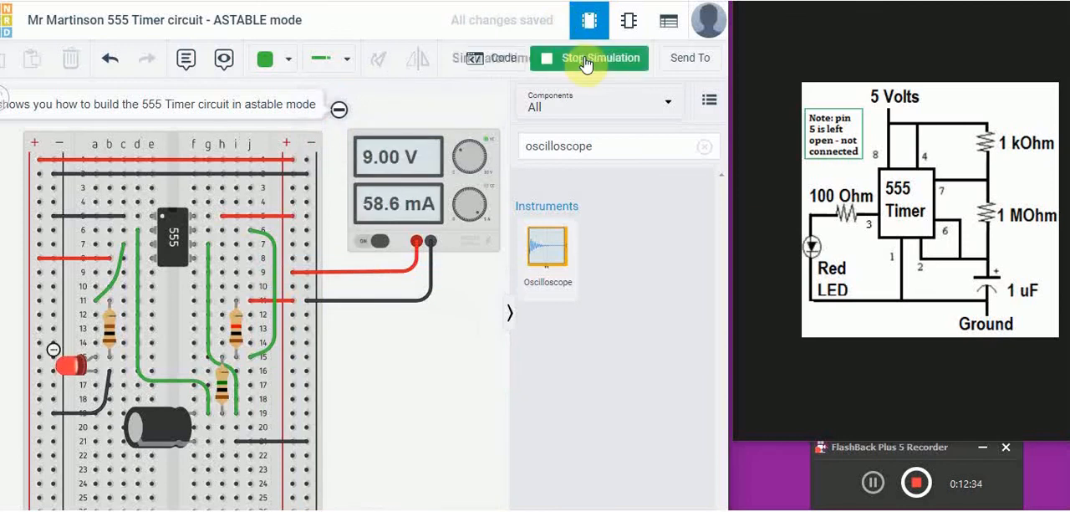